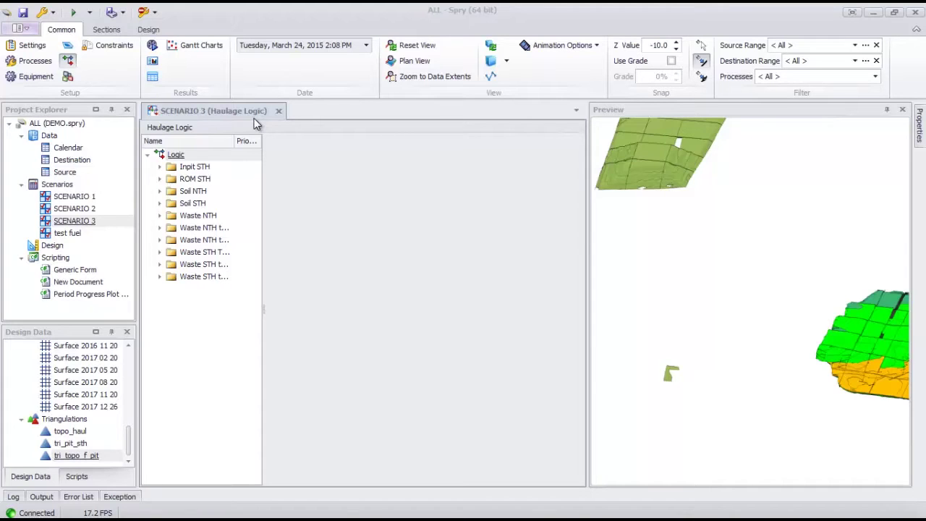
Step: Add a folder named Demo to the haulage logic of SCENARIO 3
right_click(193, 156)
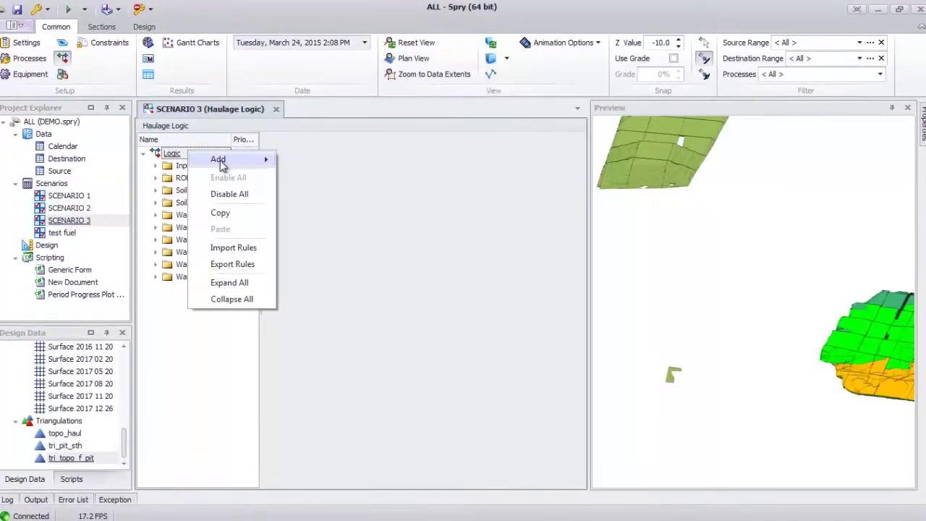
mouse_move(220, 160)
click(318, 177)
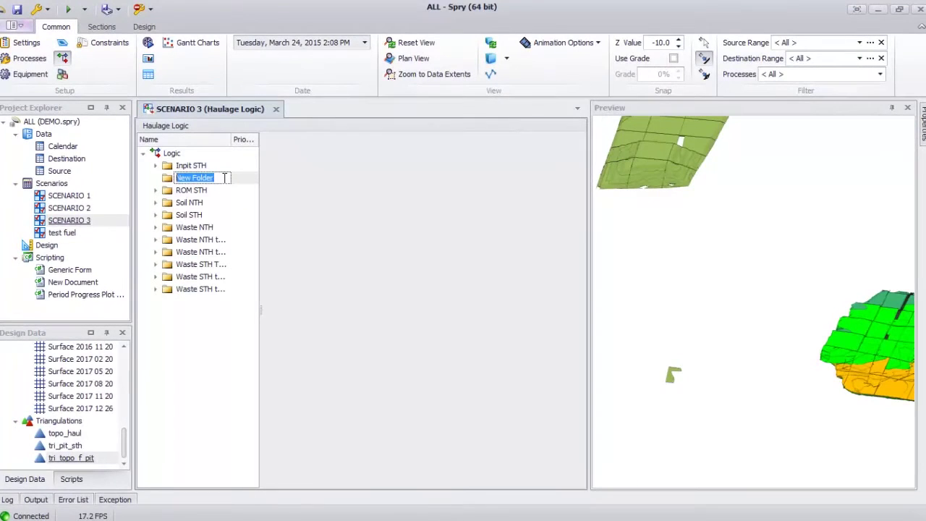
text(Demo)
key(Return)
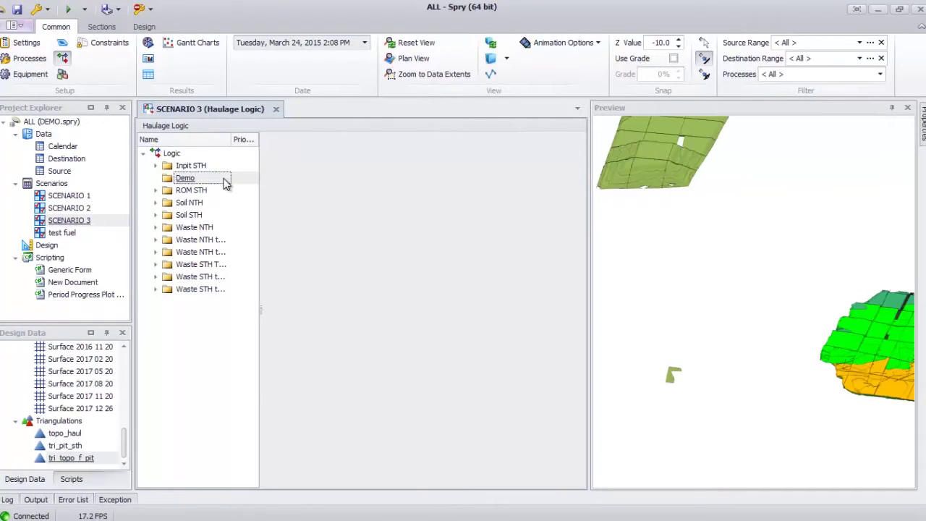
Step: Add a new haulage rule inside the Demo folder
right_click(246, 179)
mouse_move(286, 188)
click(395, 190)
click(294, 159)
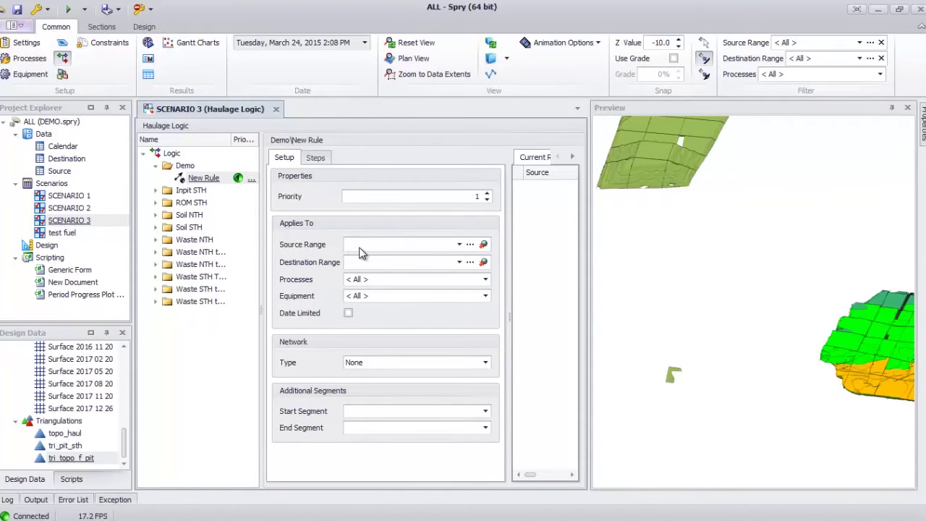
Step: Set the new rule's source range to ALL PIT and its destination range to Dump A
click(416, 244)
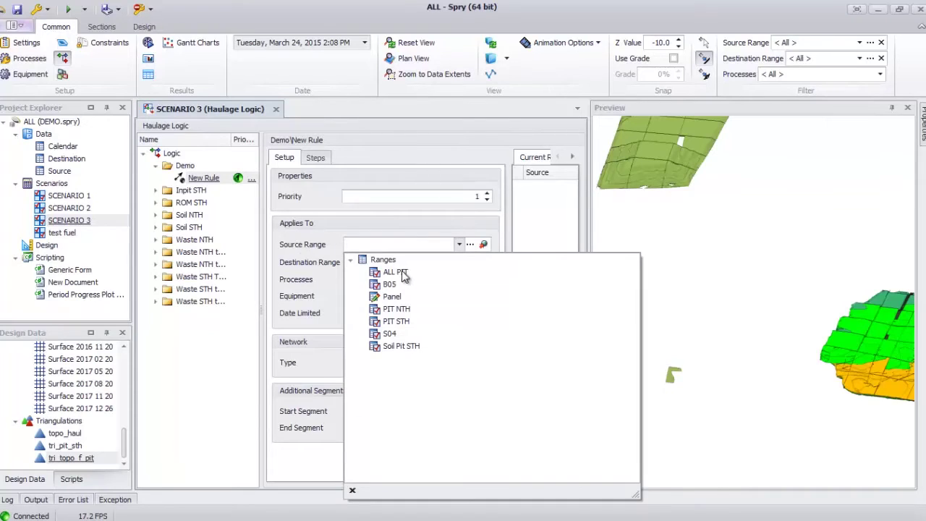
click(396, 272)
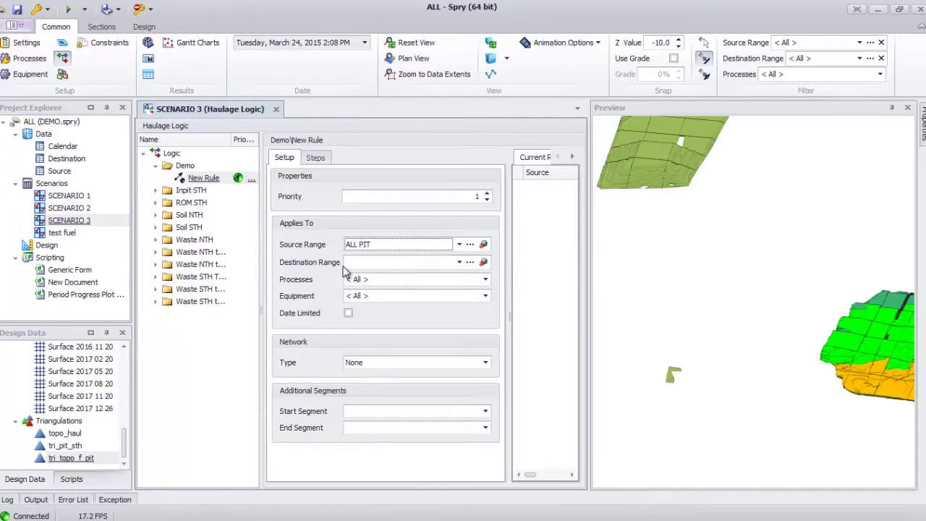
click(382, 264)
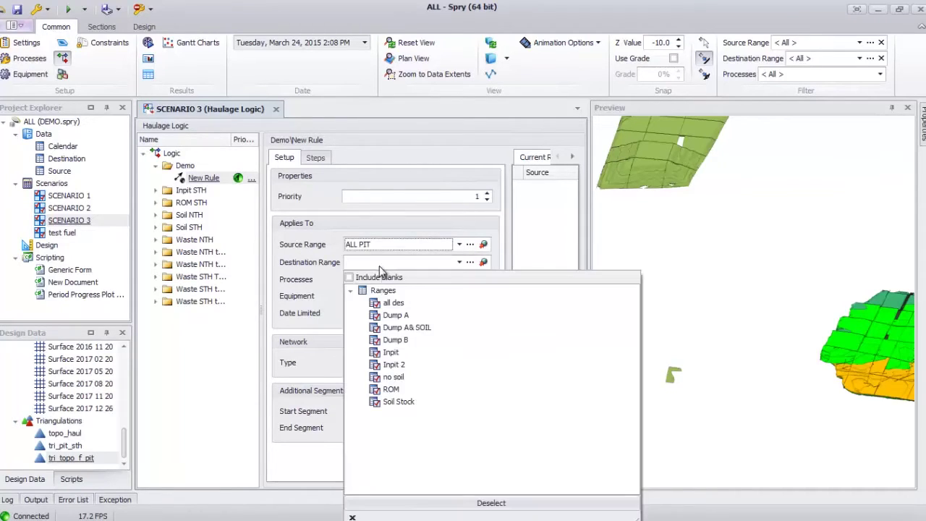
click(396, 316)
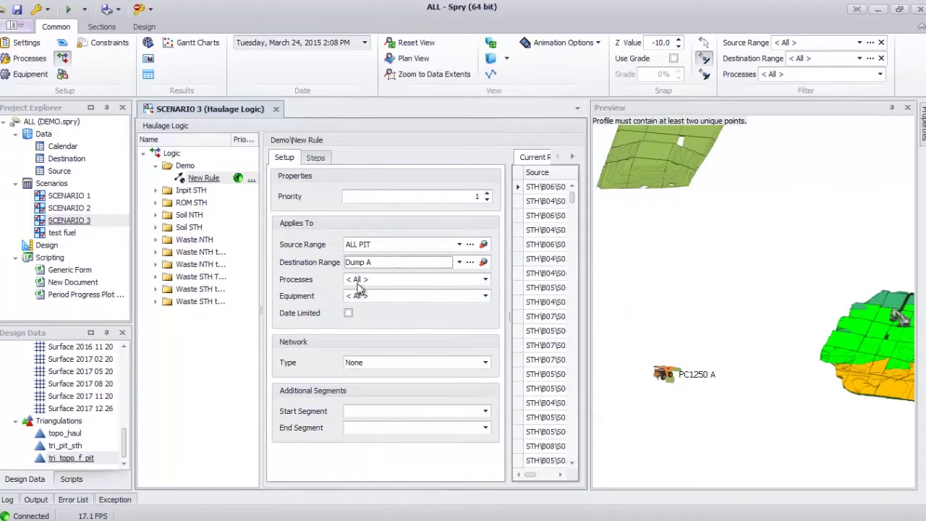
Step: Restrict the rule to the FD WASTE and BLASTED WASTE processes instead of including all processes
click(394, 282)
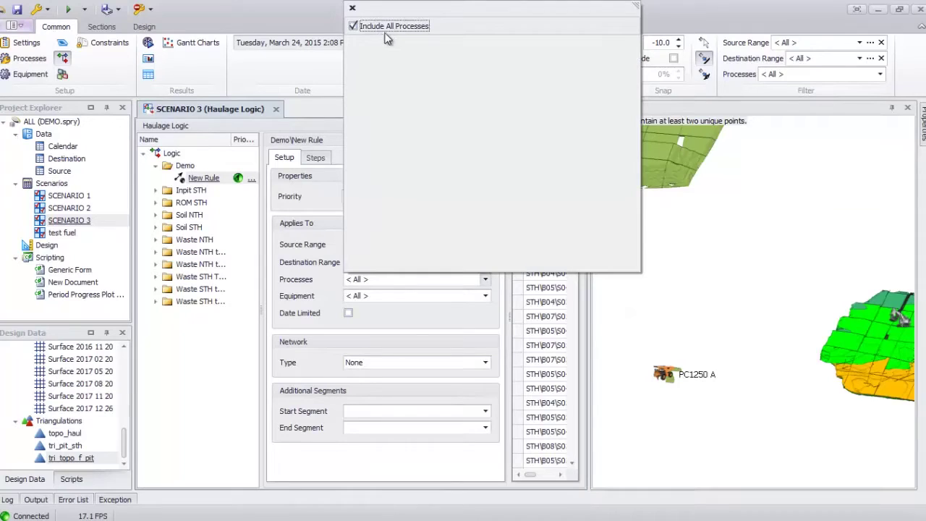
click(353, 27)
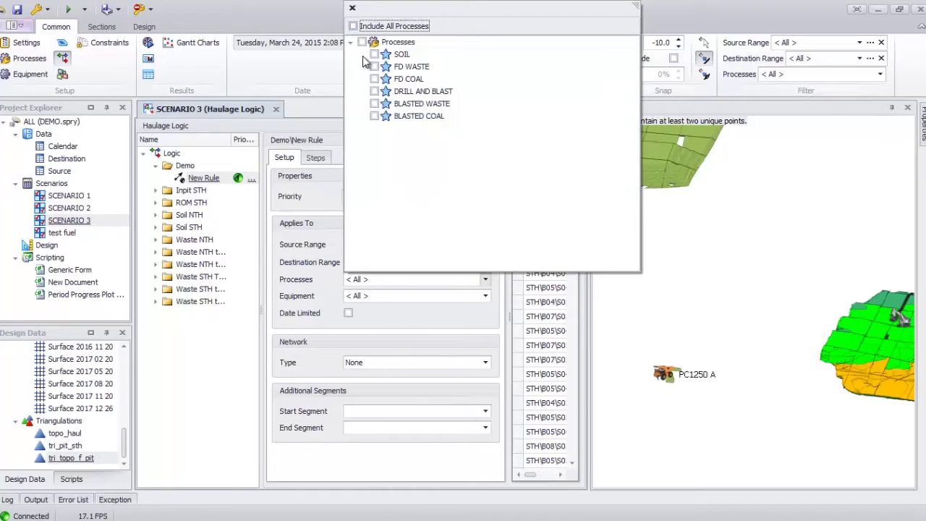
click(374, 67)
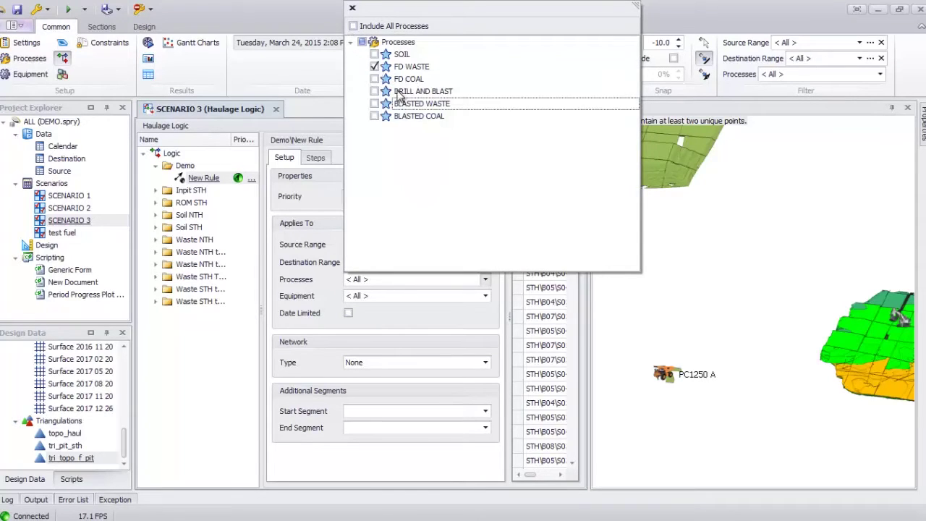
click(374, 103)
click(335, 196)
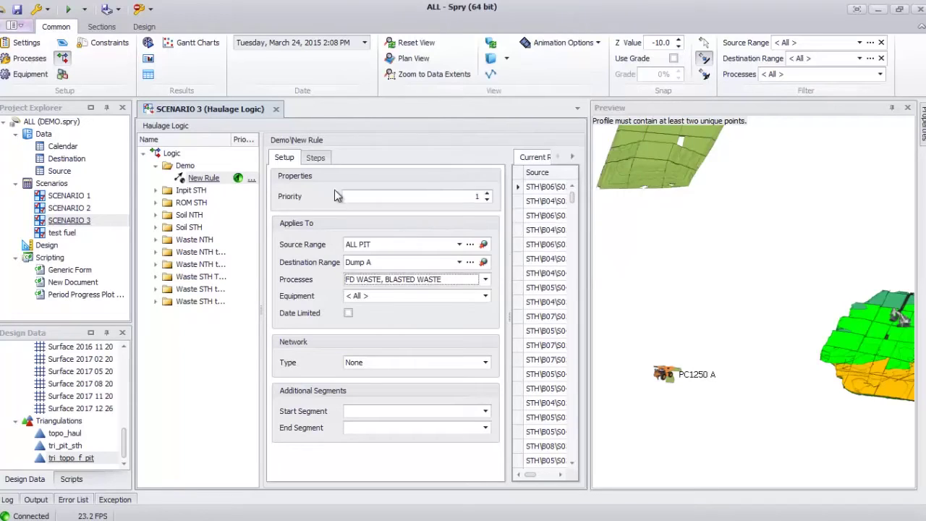
Step: Add a group to the steps of the new rule
click(318, 157)
right_click(311, 172)
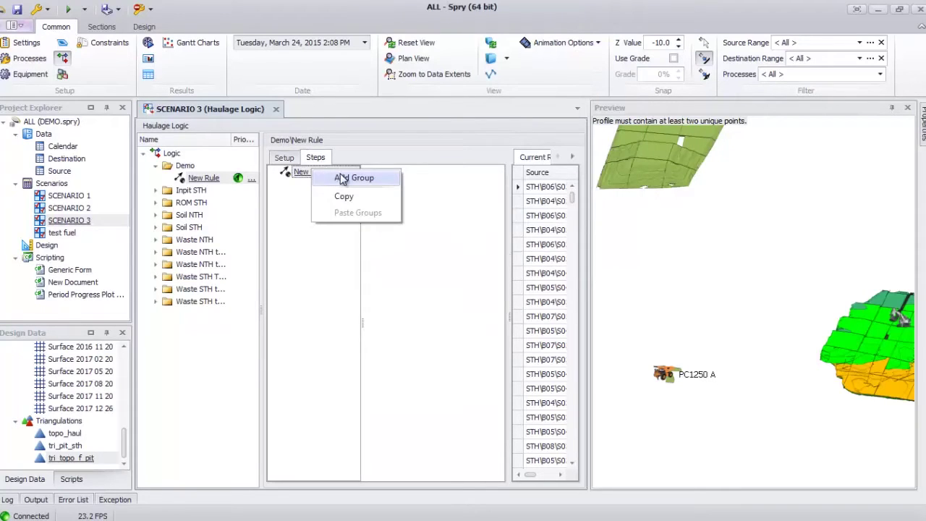
click(352, 178)
Step: Start adding digitised steps to the group in Point mode with segment code C - around pit and dump
right_click(324, 185)
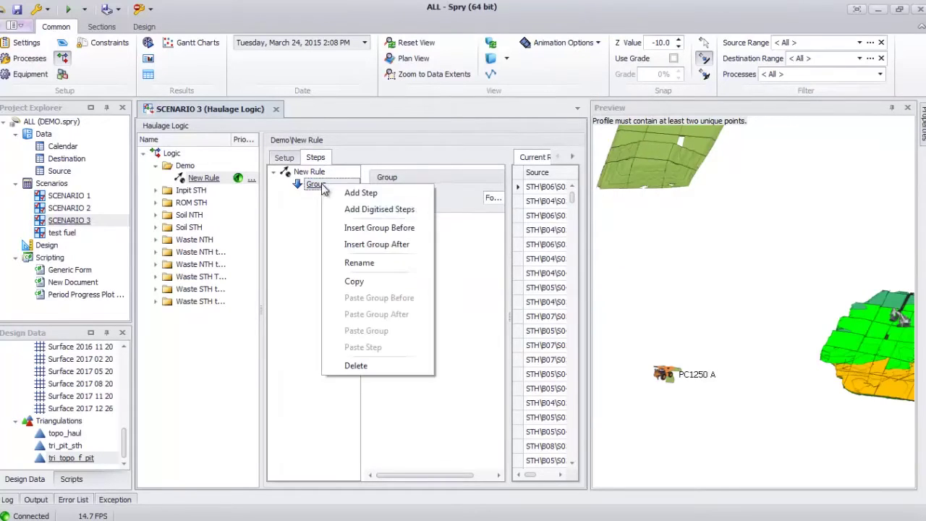
click(403, 210)
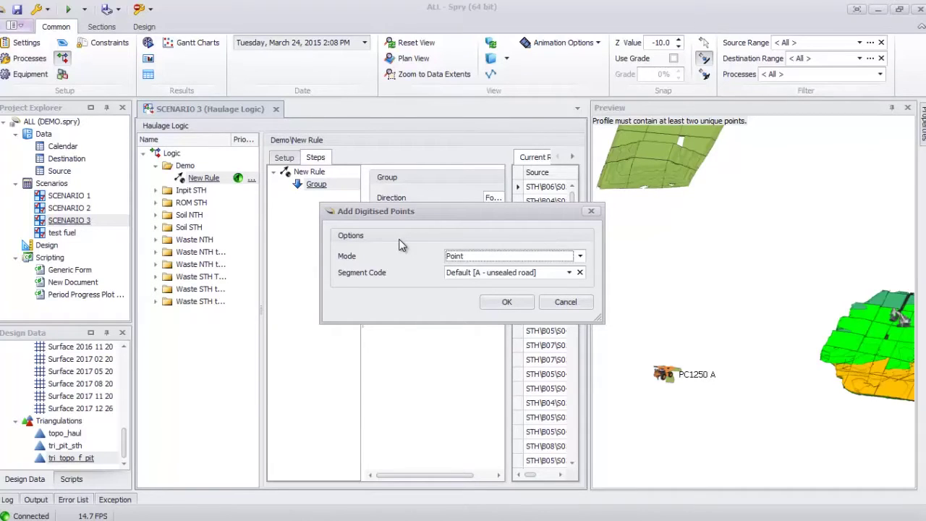
click(456, 273)
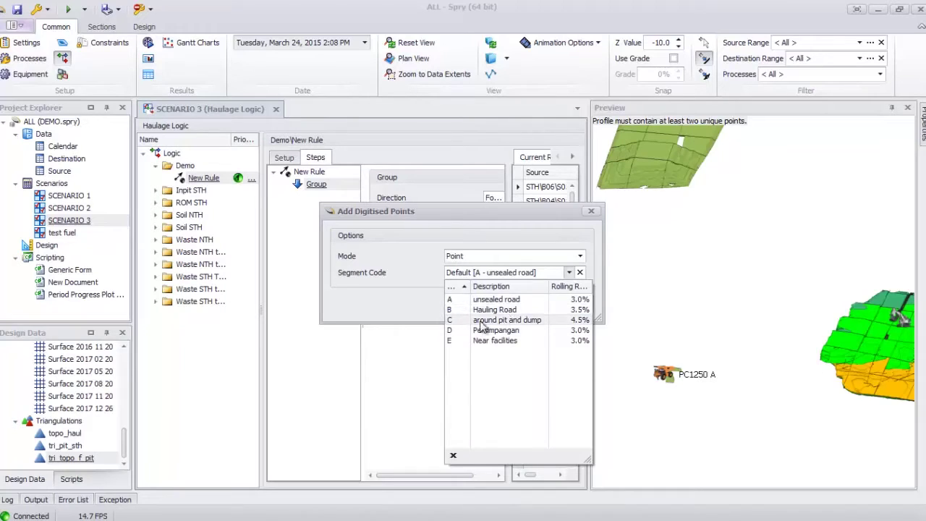
click(517, 321)
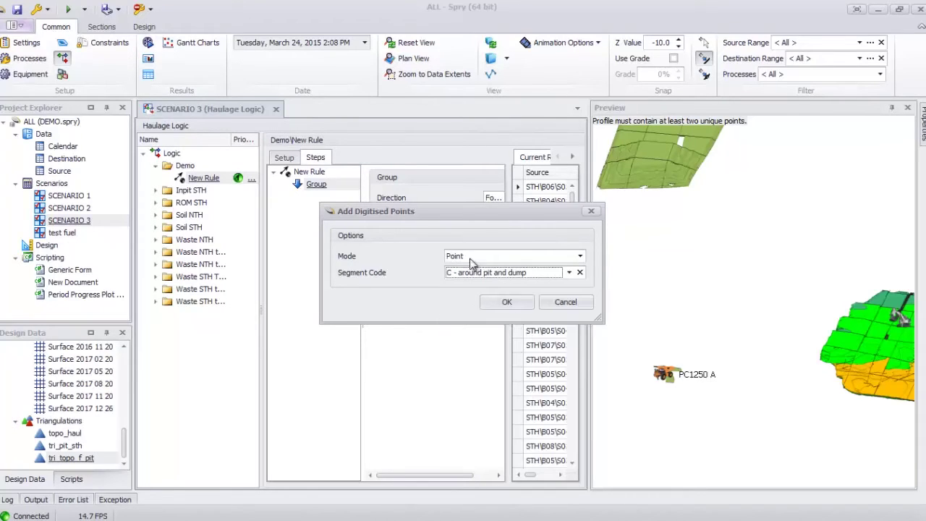
click(507, 302)
Step: Display the tri_topo_f_pit triangulation and digitise the first haul road point on it, just outside the green pit blocks
middle_drag(756, 319, 763, 319)
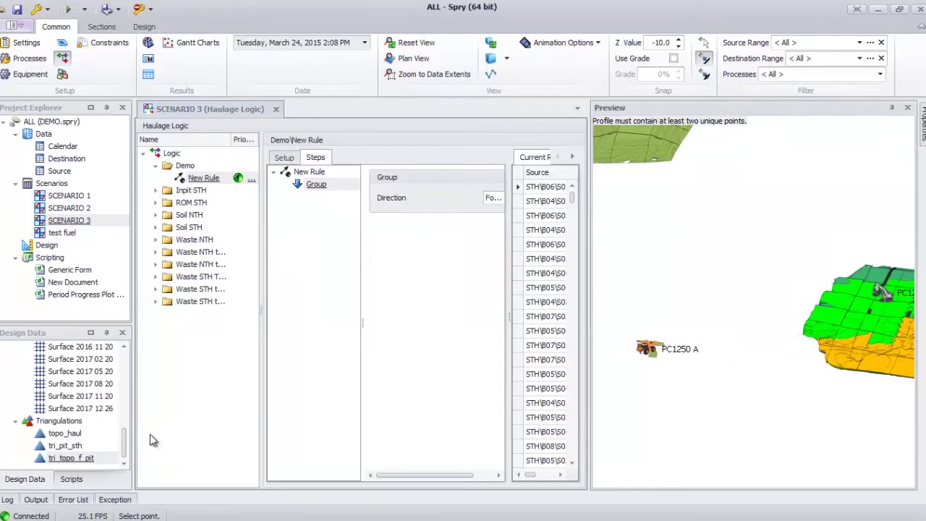
double_click(81, 458)
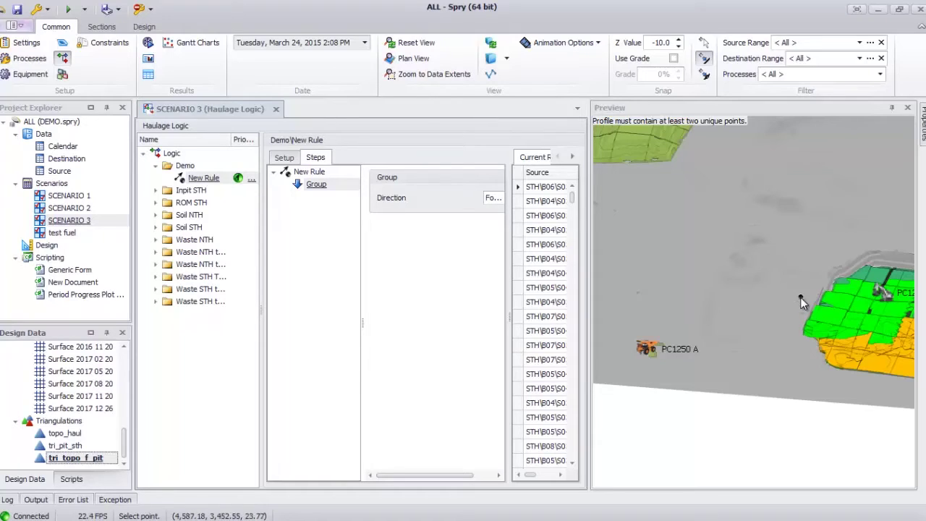
click(705, 62)
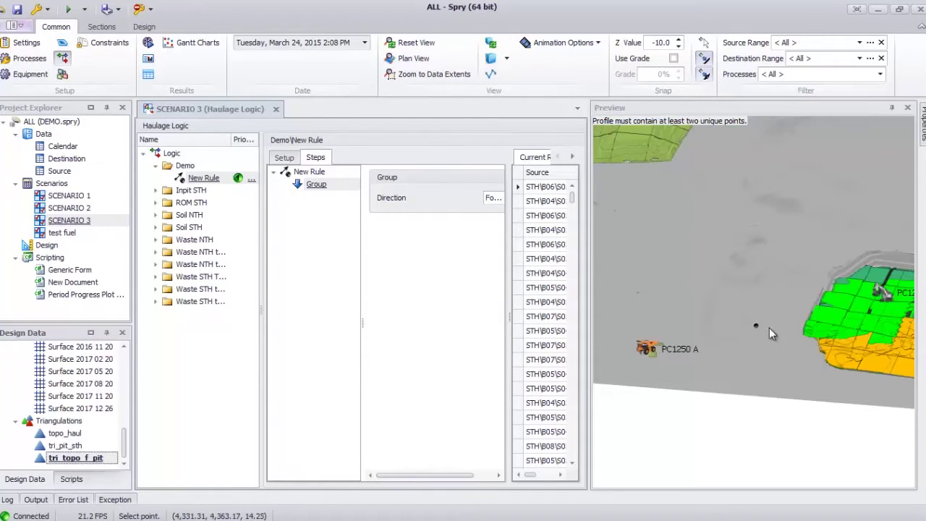
click(805, 295)
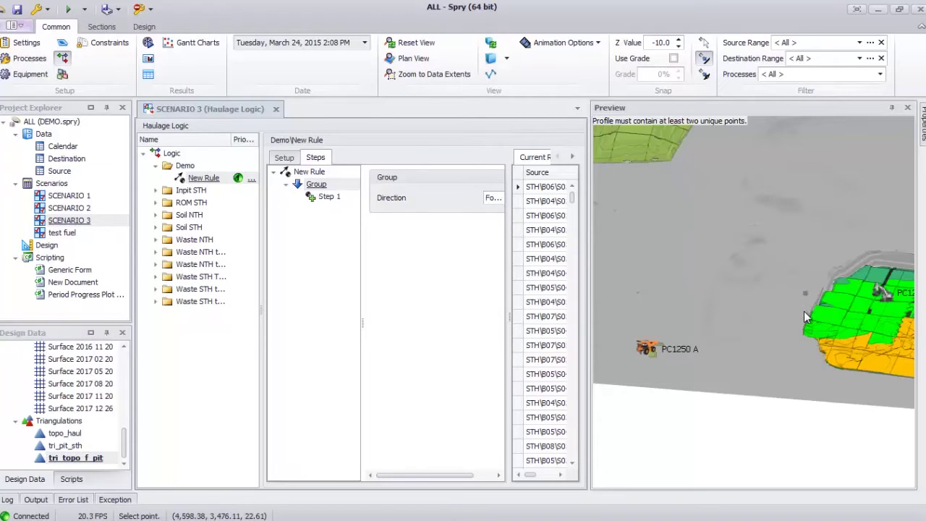
Step: Digitise the second haul road point on the surface, leading away from the pit towards the truck
scroll(795, 307, up, 5)
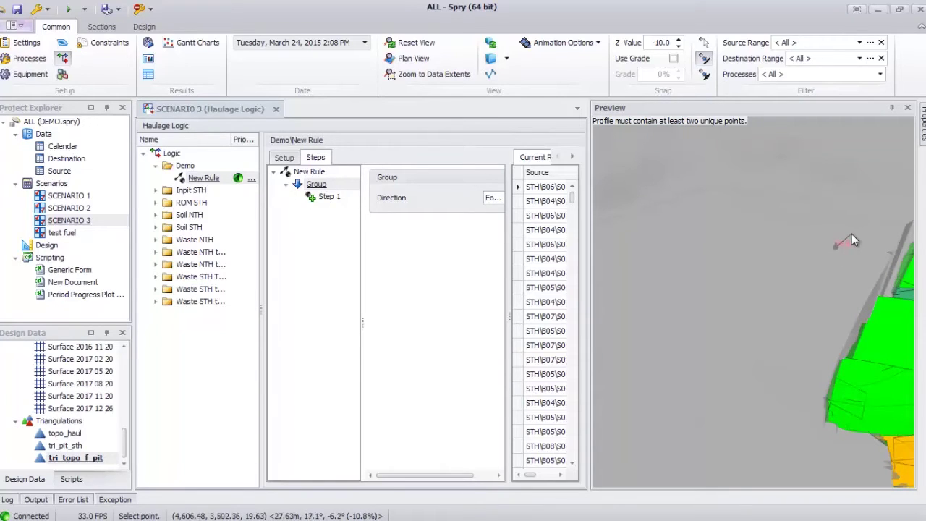
middle_drag(848, 238, 831, 304)
scroll(827, 298, down, 3)
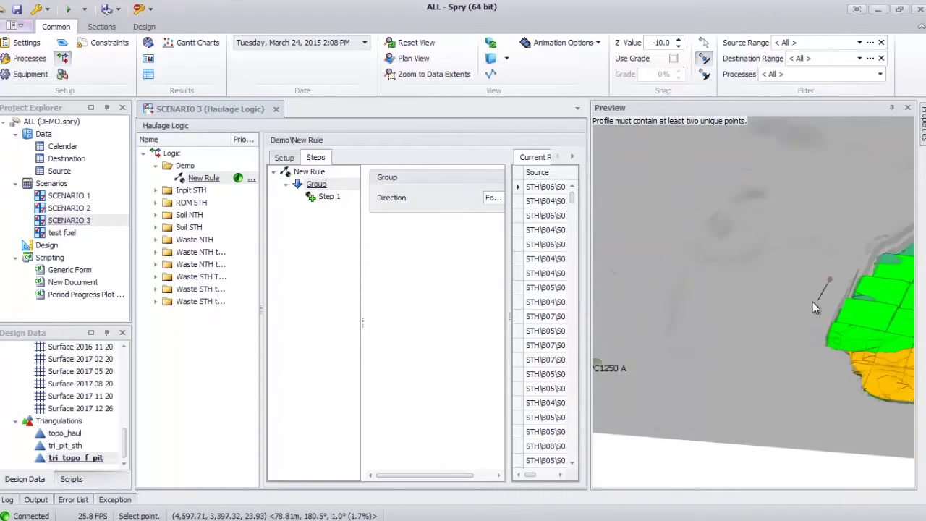
click(794, 303)
Step: Extend the haul road with the third and fourth digitised points, continuing from the pit side towards the dump
scroll(793, 303, up, 1)
scroll(794, 303, up, 3)
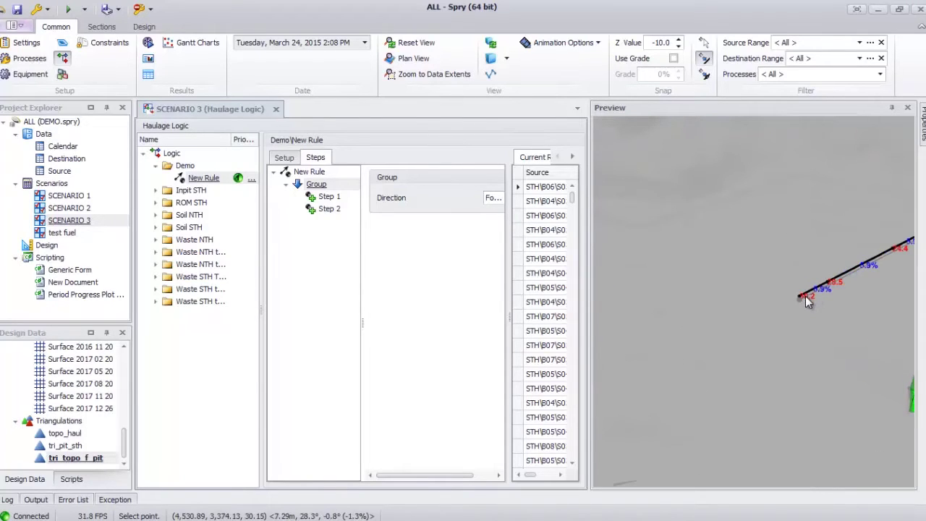
scroll(817, 302, down, 1)
scroll(882, 264, up, 3)
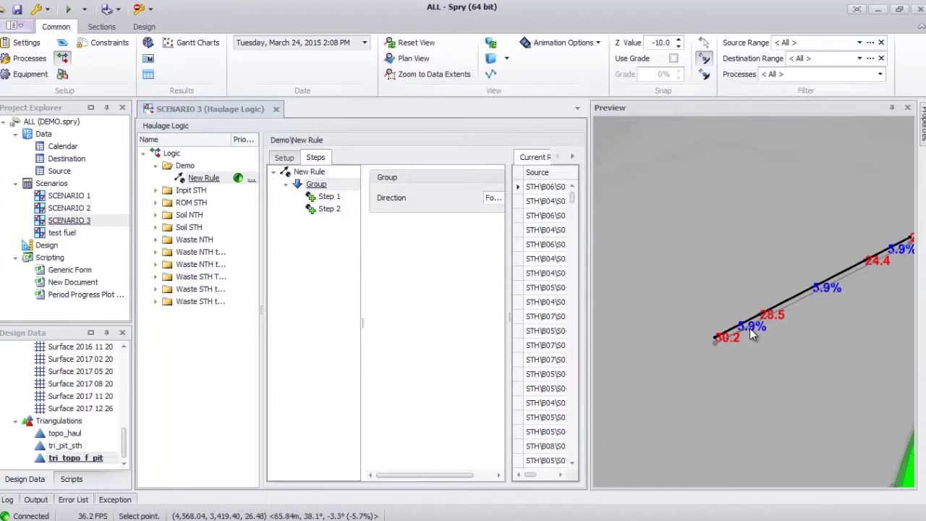
scroll(779, 329, down, 4)
click(731, 343)
scroll(716, 359, up, 3)
click(688, 355)
middle_drag(697, 374, 825, 334)
click(770, 364)
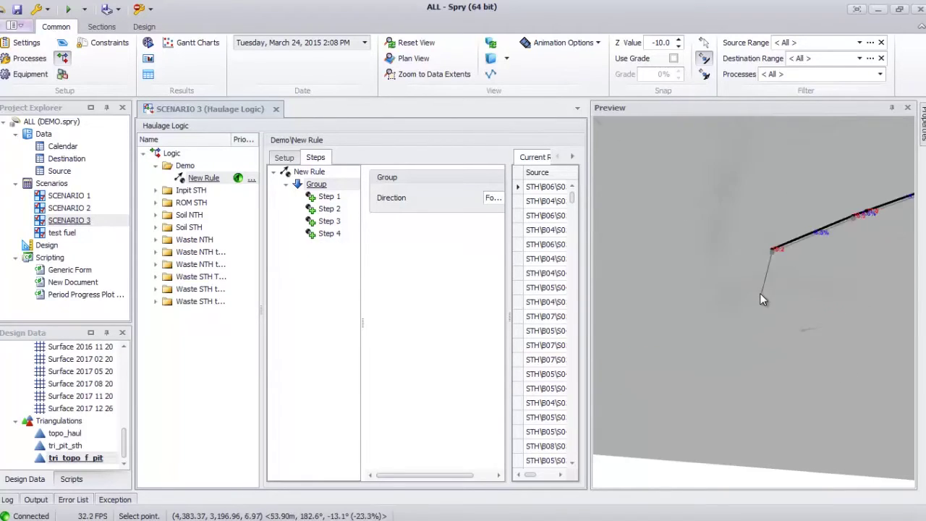
Step: Digitise the fifth and sixth points so the haul road bends and ends beside the truck at the dump, and finish digitising
scroll(759, 293, down, 4)
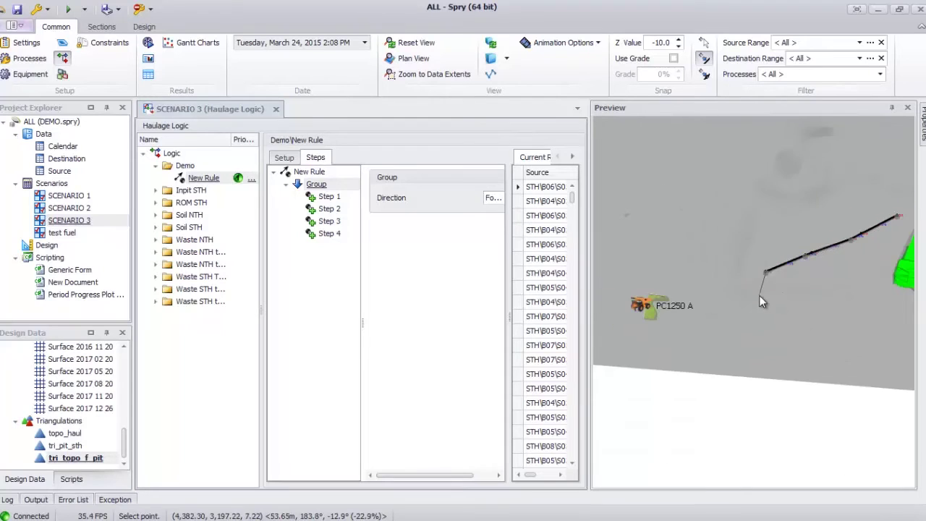
click(726, 314)
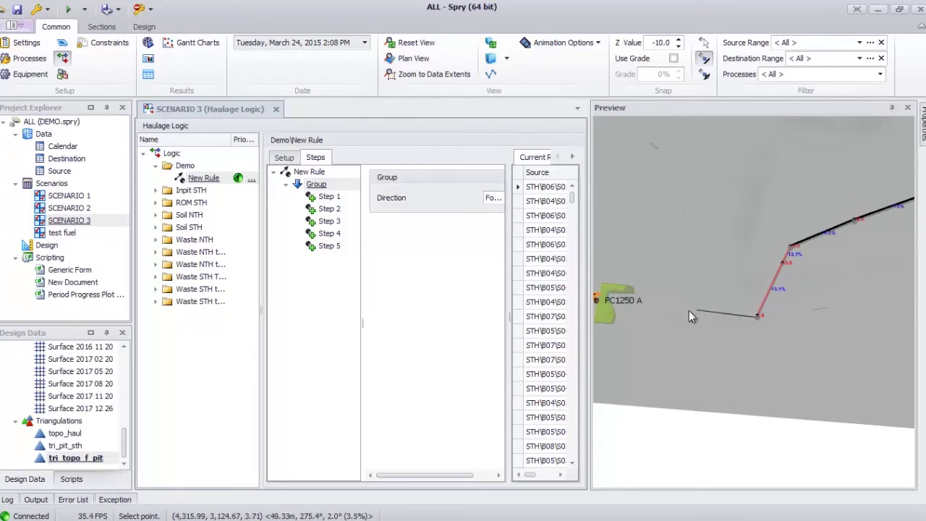
click(749, 324)
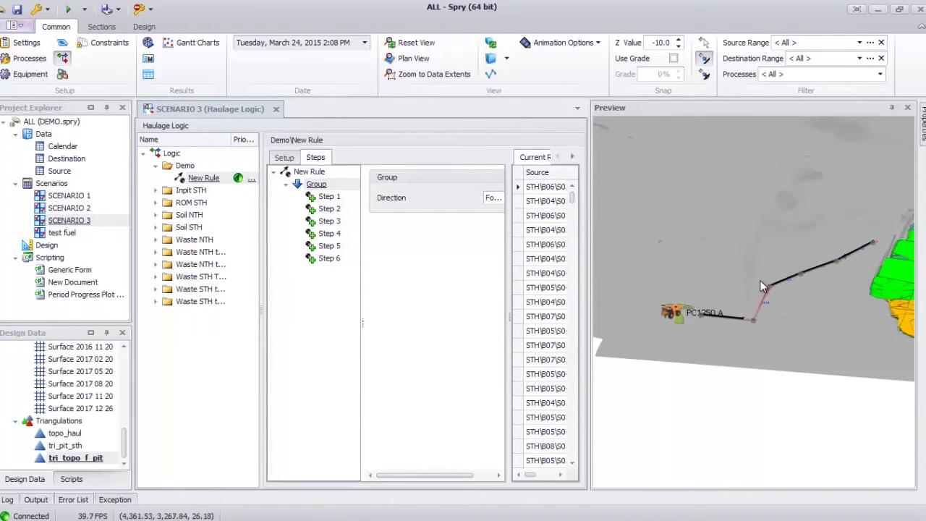
middle_drag(759, 280, 710, 304)
scroll(710, 297, down, 2)
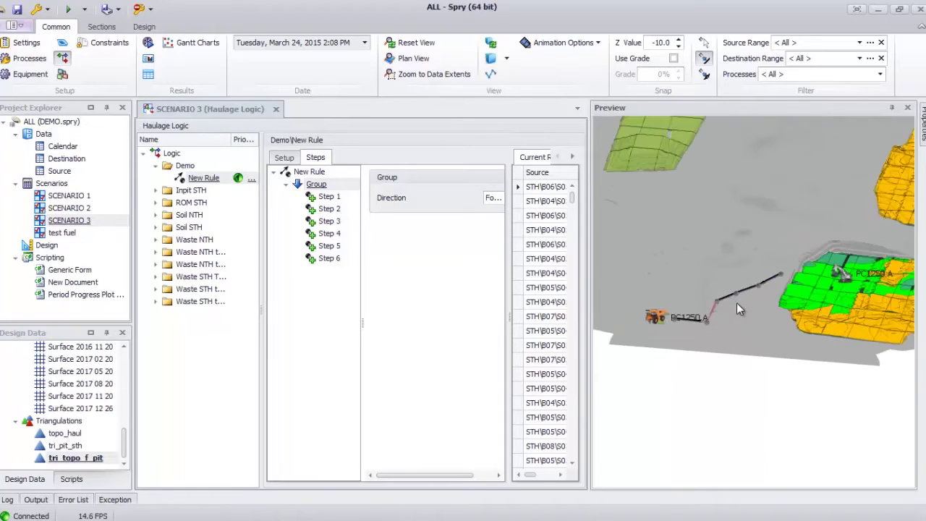
click(781, 275)
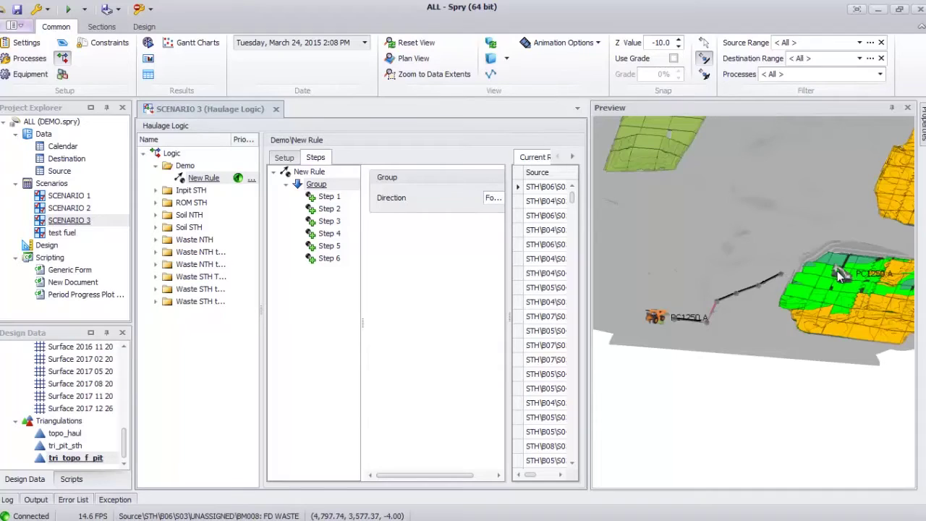
Step: Insert a point step before Step 1 and set its source to Process Centroid Field
click(331, 198)
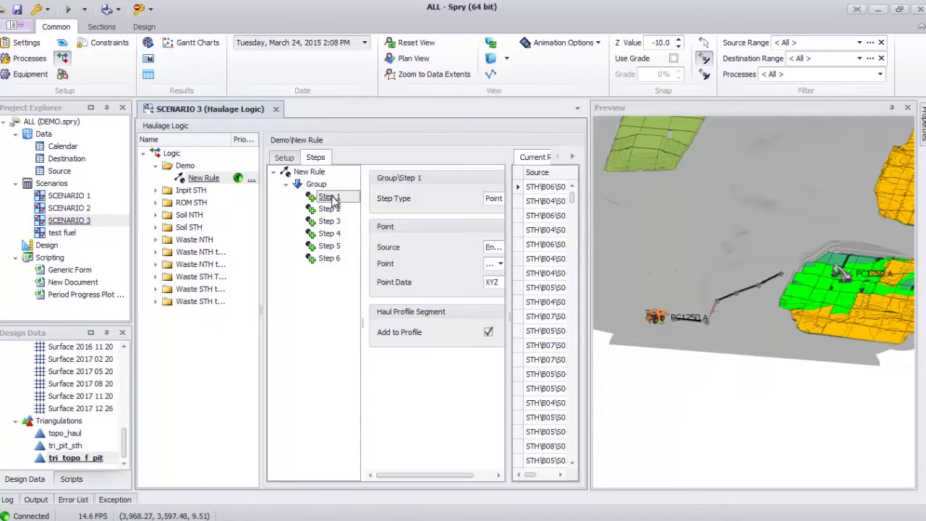
right_click(333, 200)
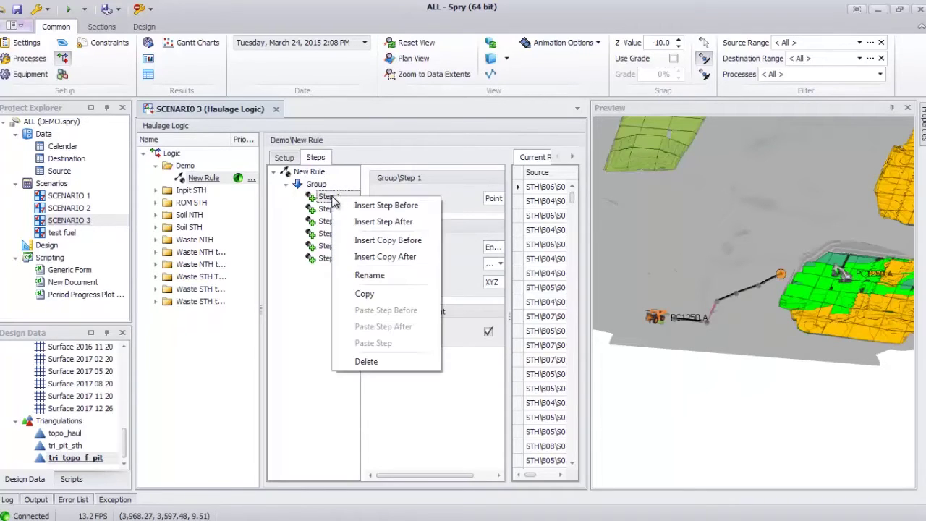
click(402, 207)
click(498, 247)
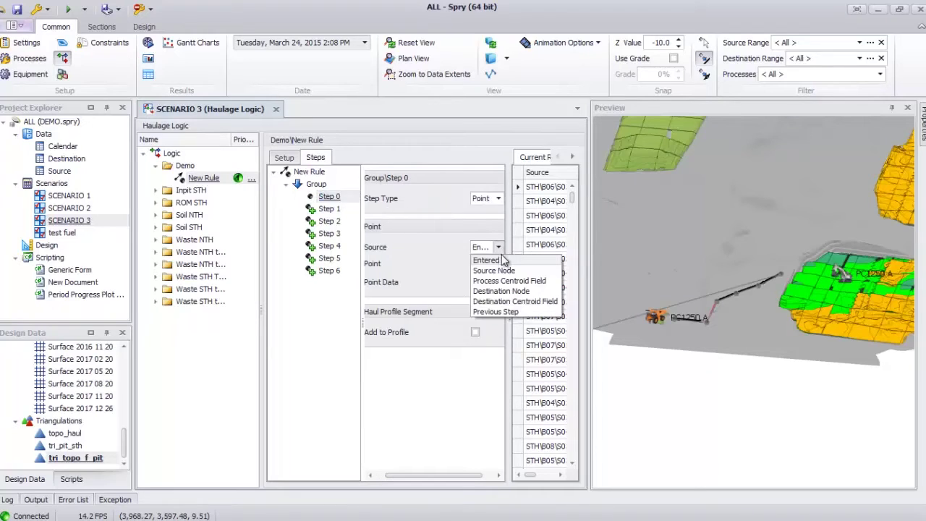
click(497, 280)
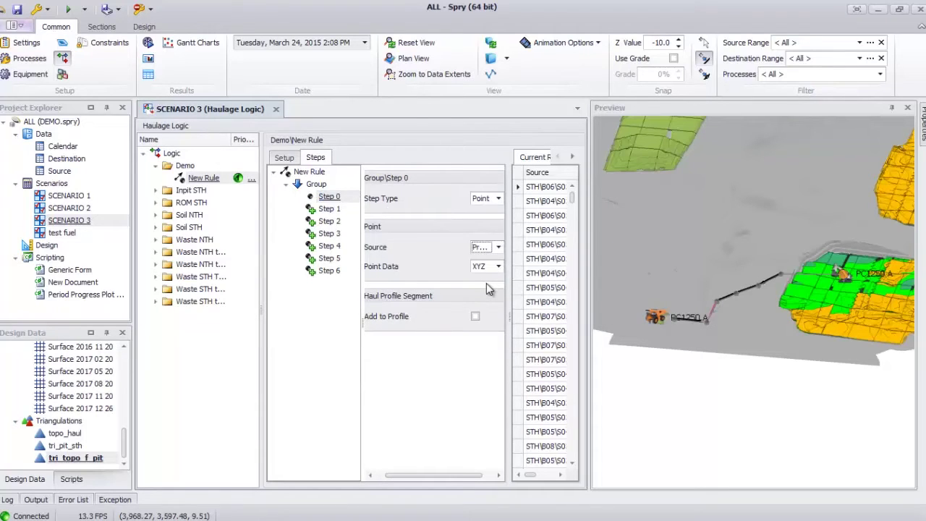
Step: Add Step 0 to the haul profile and insert a Destination Centroid Field point step after Step 6, also added to the profile
click(476, 316)
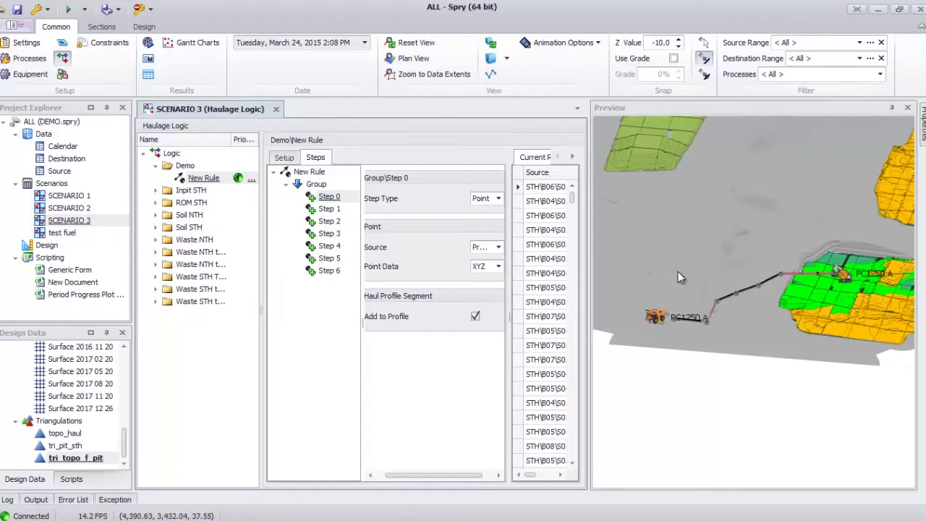
click(335, 273)
right_click(334, 274)
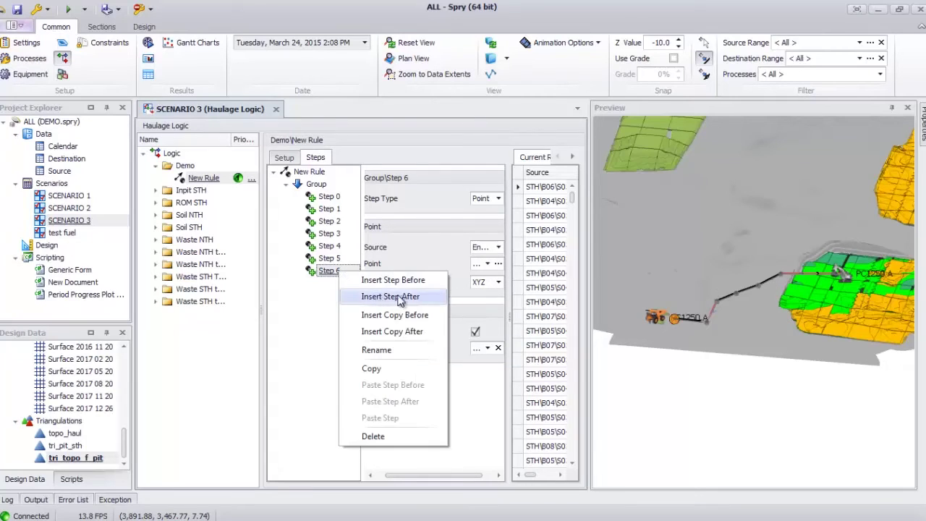
click(413, 302)
click(498, 247)
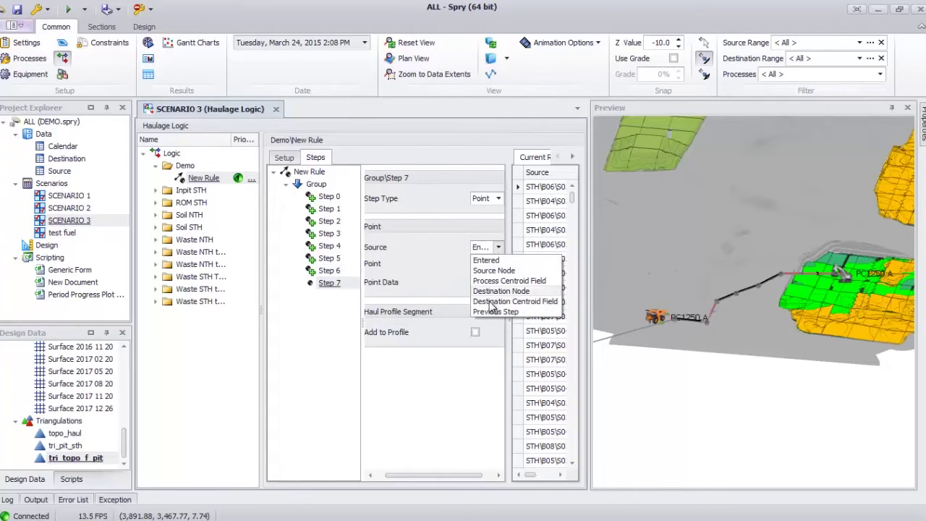
click(498, 302)
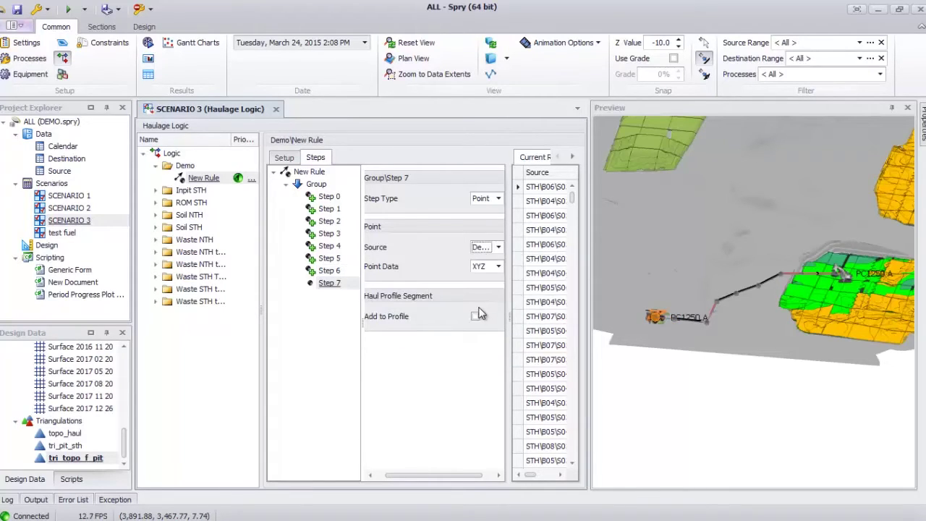
click(476, 317)
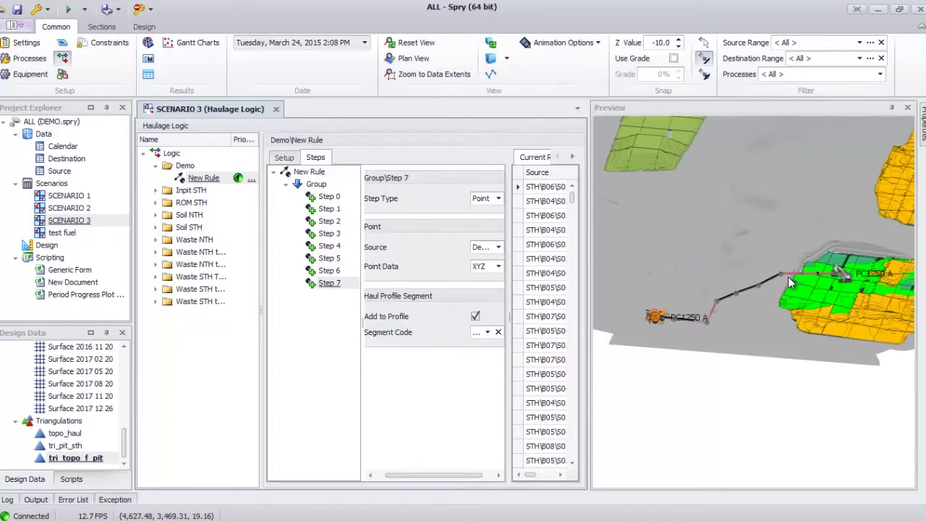
Step: Step through the current rule's source records to check the haul route for successive mining blocks
click(548, 188)
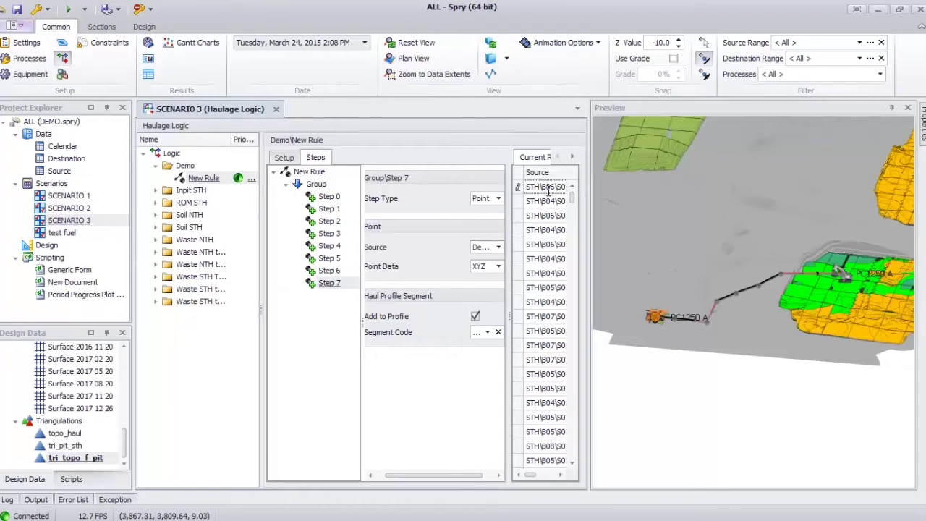
key(Down)
key(Down)
key(Down)
key(Down)
key(Down)
key(Down)
key(Down)
key(Down)
key(Down)
key(Down)
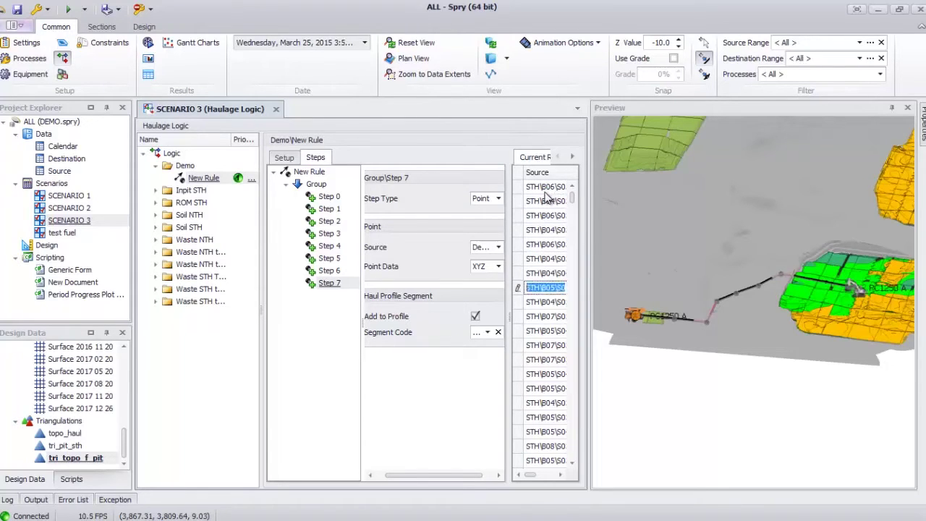
key(Down)
key(Down)
key(Down)
key(Down)
key(Down)
key(Down)
key(Down)
key(Down)
key(Down)
key(Down)
key(Down)
key(Down)
key(Down)
key(Down)
key(Down)
key(Down)
key(Down)
key(Down)
key(Down)
key(Down)
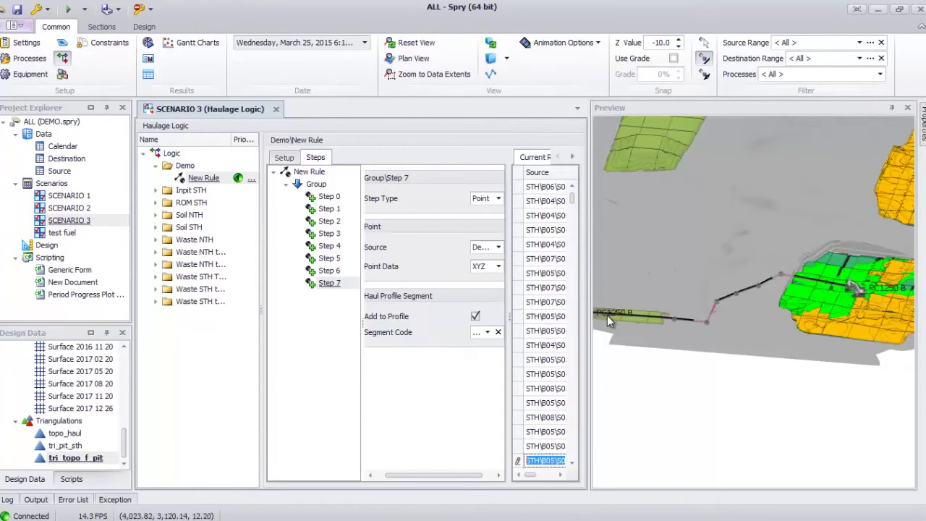
key(Down)
key(Down)
key(Down)
key(Down)
key(Down)
key(Down)
key(Down)
key(Down)
key(Down)
key(Down)
key(Down)
key(Down)
key(Down)
key(Down)
key(Down)
key(Down)
key(Down)
key(Down)
key(Down)
key(Down)
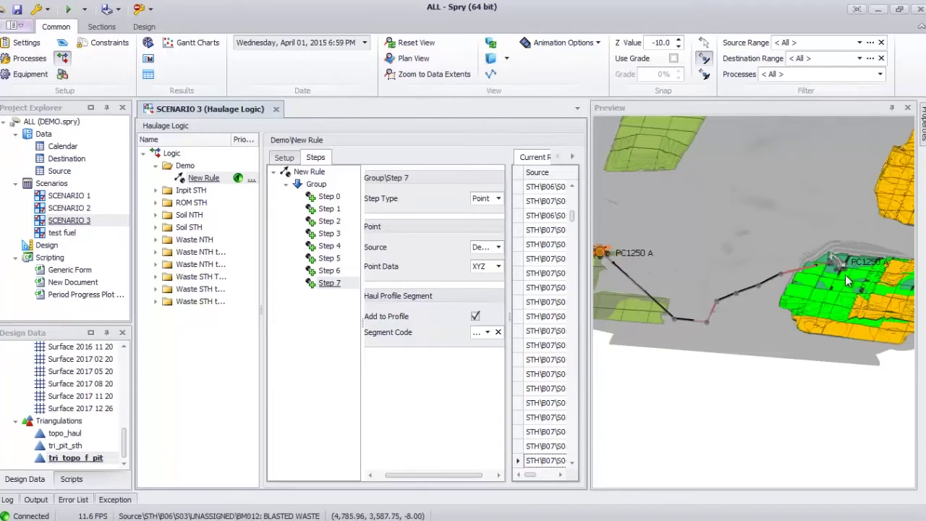
key(Down)
key(Down)
key(Down)
key(Down)
key(Down)
key(Down)
key(Down)
key(Down)
key(Down)
key(Down)
key(Down)
key(Down)
key(Down)
key(Down)
Step: Examine the haul segment crossing the pit between the excavator and the first digitised road point
middle_drag(843, 269, 819, 256)
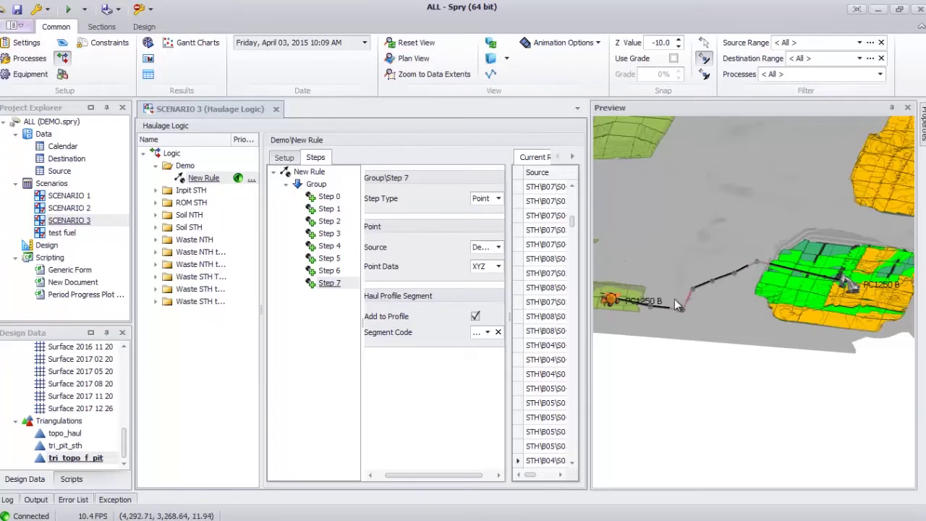
middle_drag(805, 296, 654, 296)
middle_drag(852, 298, 755, 289)
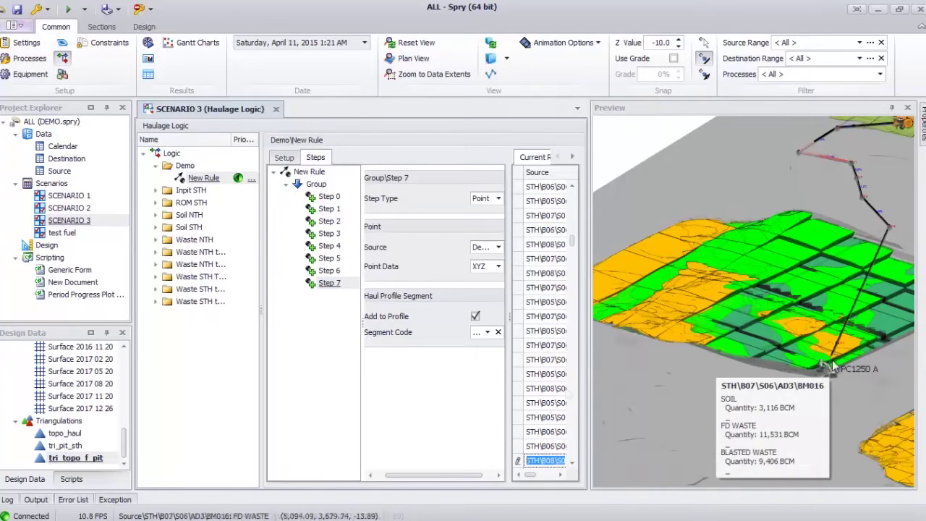
middle_drag(819, 307, 775, 317)
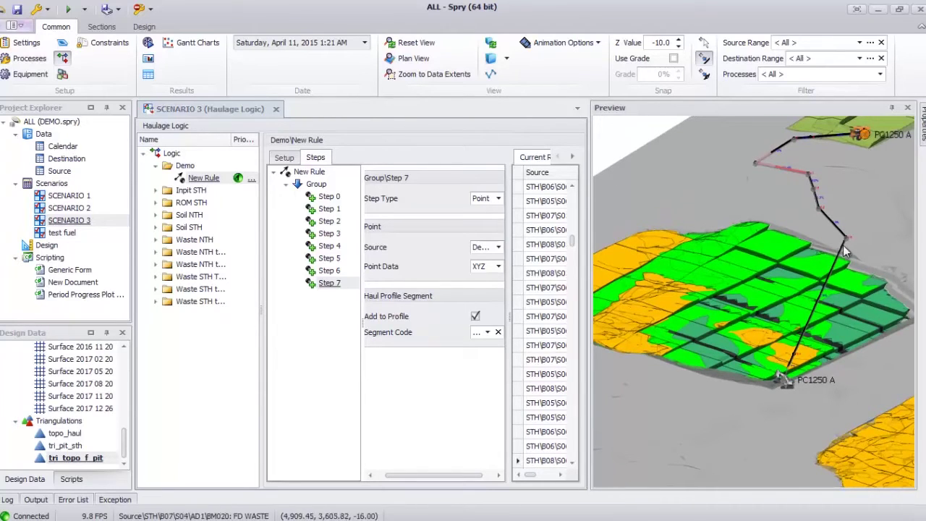
mouse_move(830, 277)
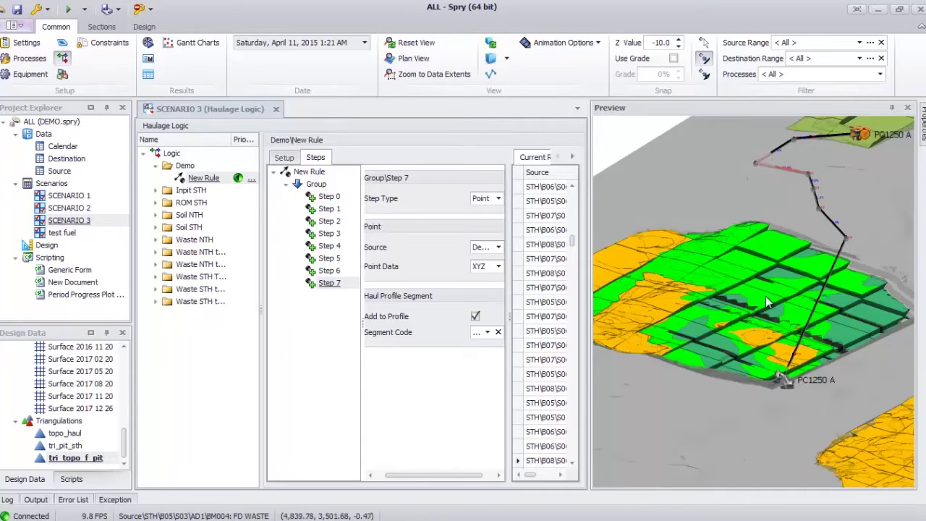
Step: Preview a much later source record, dated July 28, 2015, and examine how its haul segment leaves the deeper pit
drag(573, 243, 575, 373)
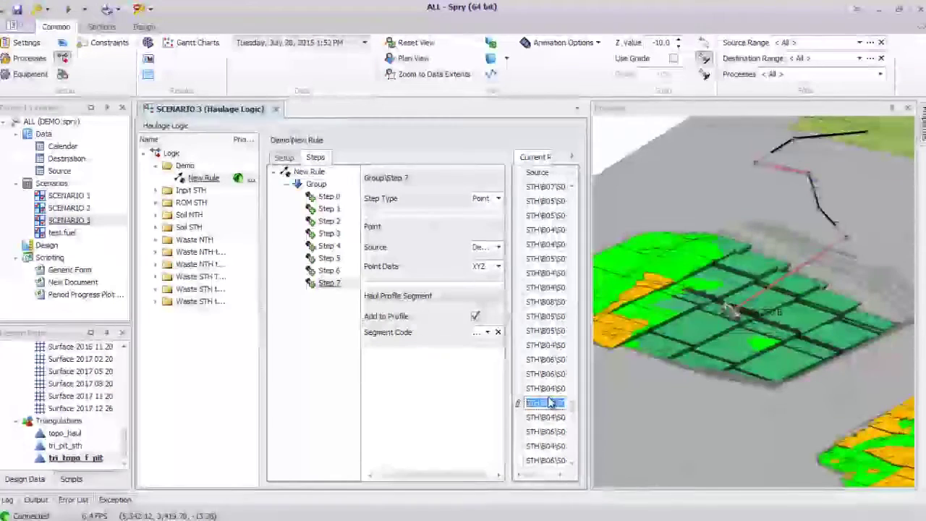
mouse_move(781, 306)
middle_down()
mouse_move(769, 335)
mouse_move(751, 336)
middle_up()
scroll(769, 334, up, 2)
scroll(769, 333, down, 2)
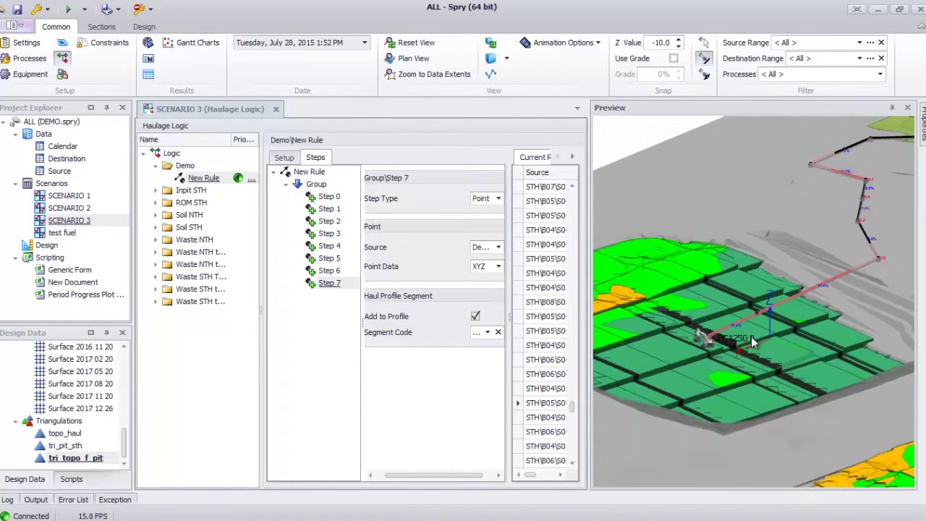
scroll(751, 340, up, 3)
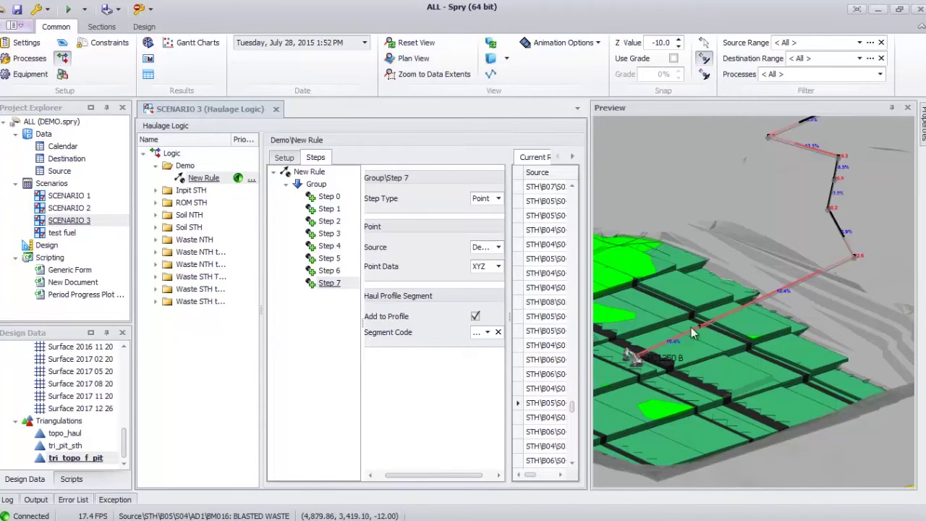
middle_drag(754, 217, 775, 212)
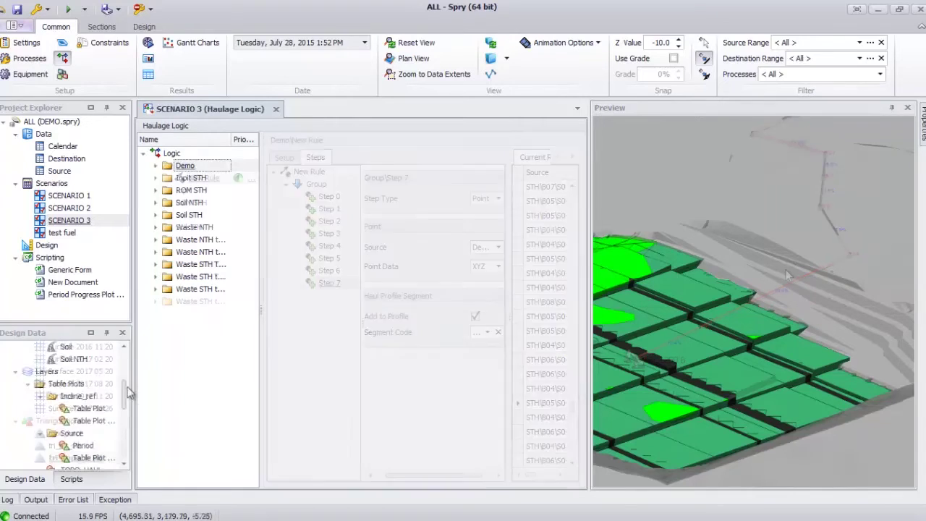
Step: Display all Main Road haulage network strings in the preview, from Dump A and Dump B through ROM from STH, Soil and Soil NTH
drag(127, 389, 127, 362)
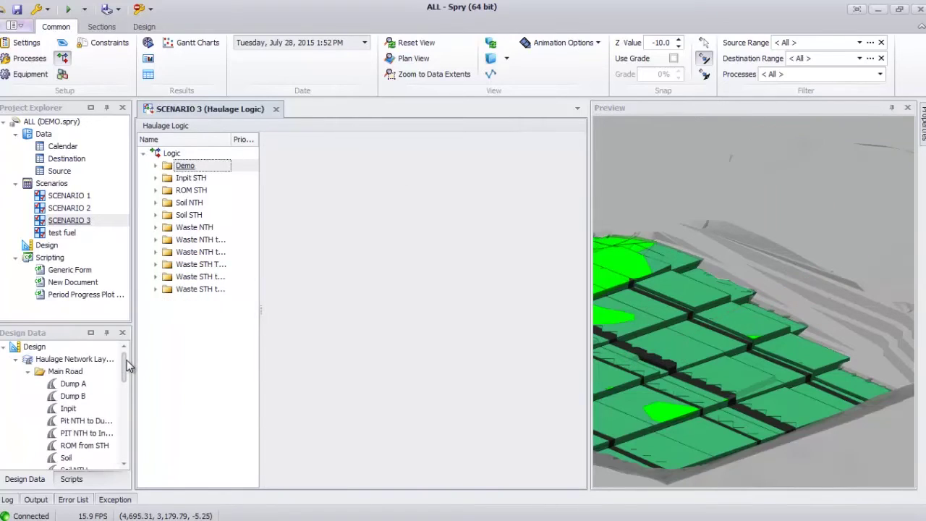
click(81, 386)
click(81, 398)
click(83, 410)
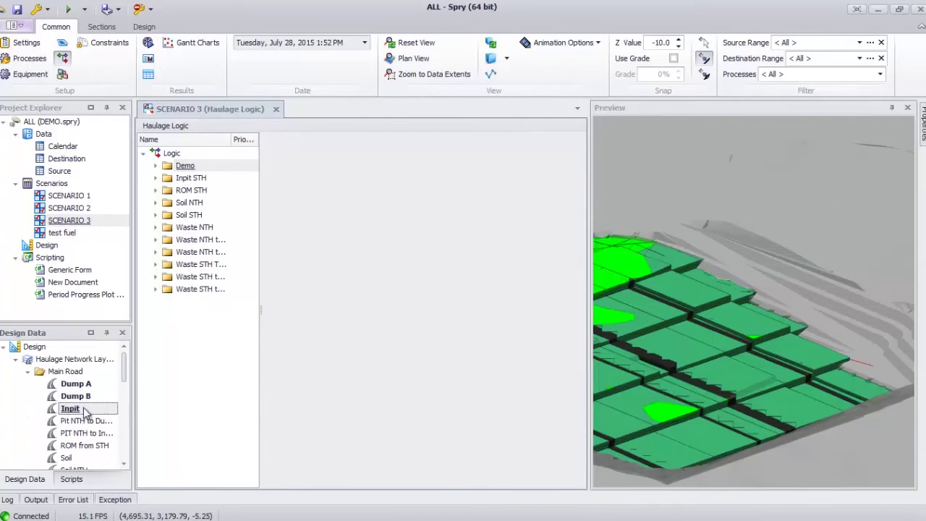
drag(124, 377, 124, 382)
click(101, 385)
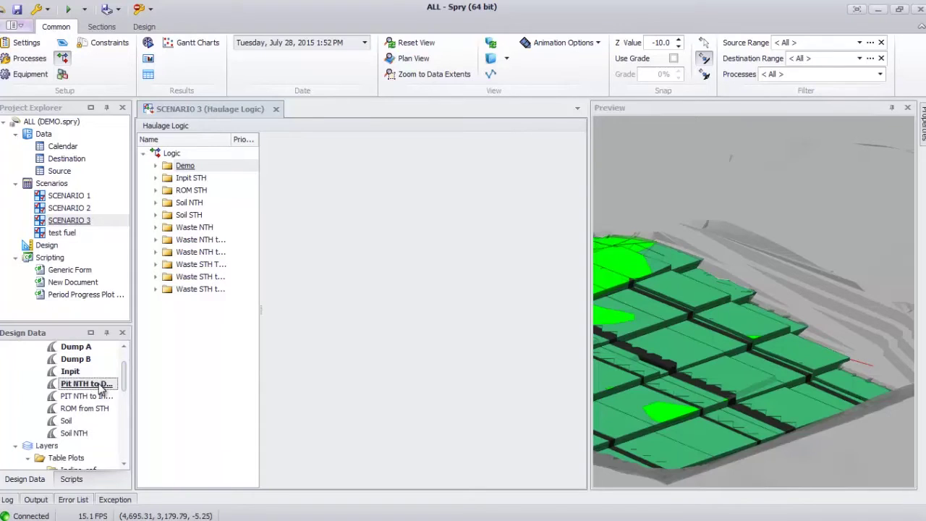
click(98, 397)
click(96, 409)
click(67, 421)
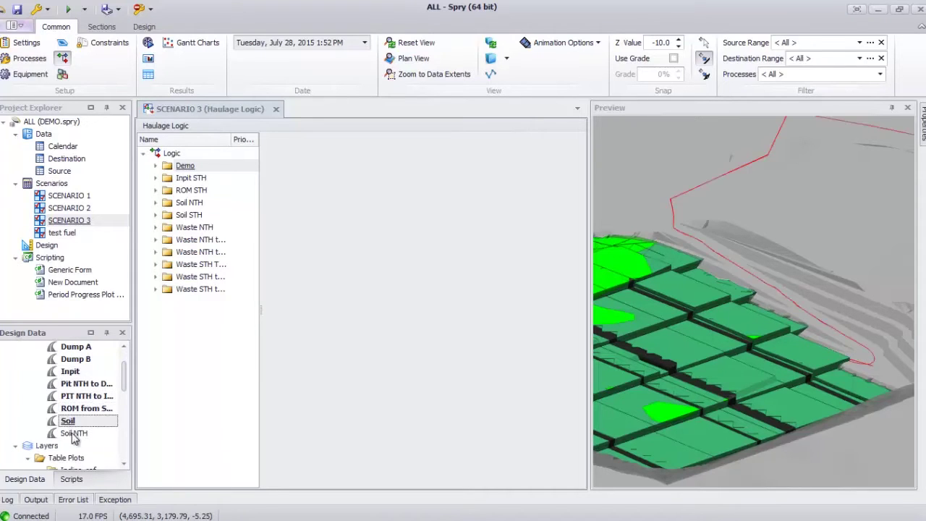
click(76, 433)
Step: Hide the source and destination solids and examine the haul road network and ramps on the bare surface
drag(681, 311, 785, 325)
scroll(785, 325, down, 5)
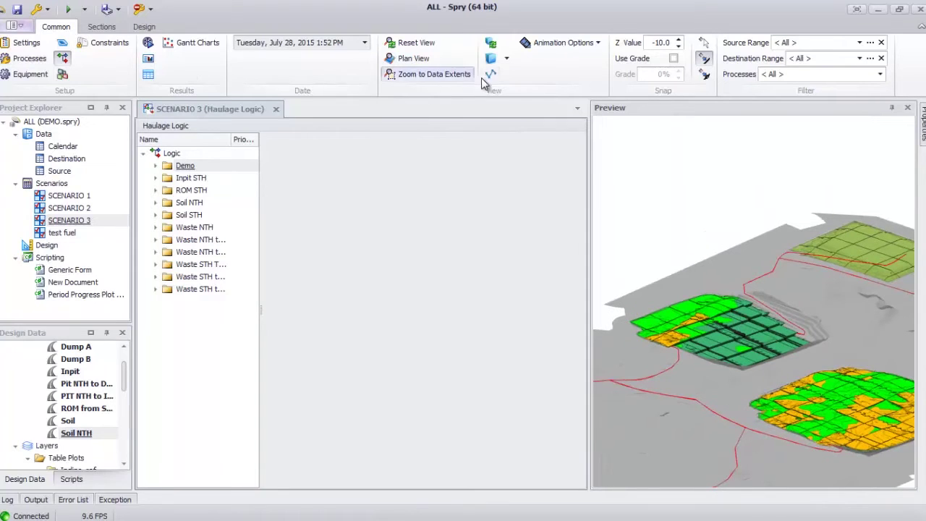
click(507, 58)
click(573, 120)
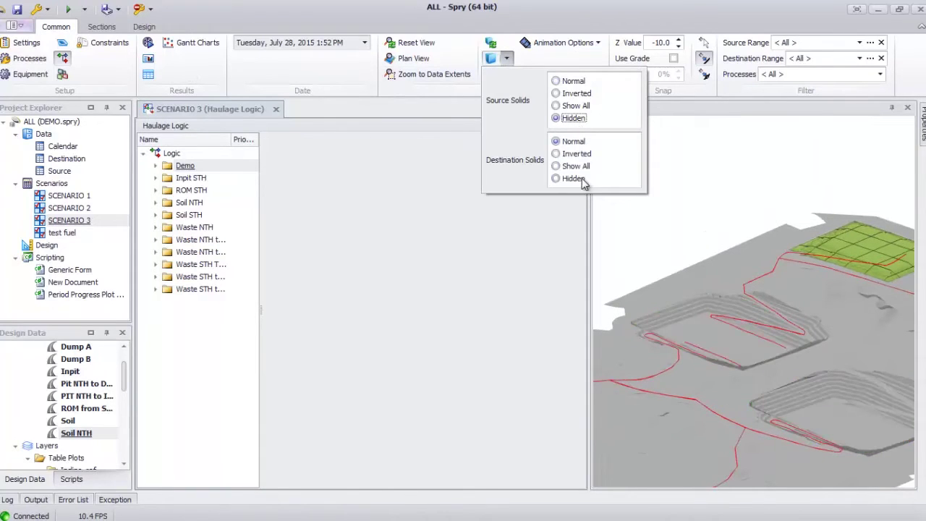
click(579, 178)
drag(754, 280, 749, 360)
scroll(743, 346, up, 5)
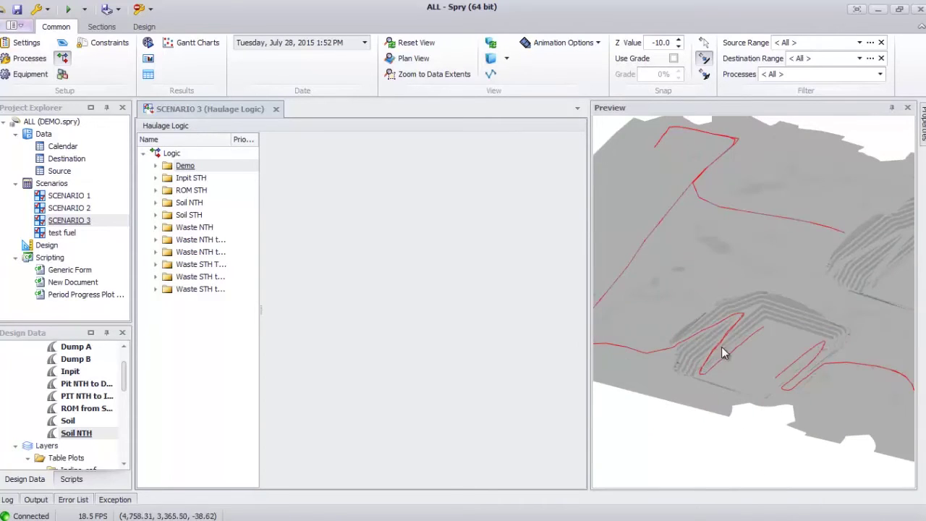
middle_drag(615, 325, 739, 342)
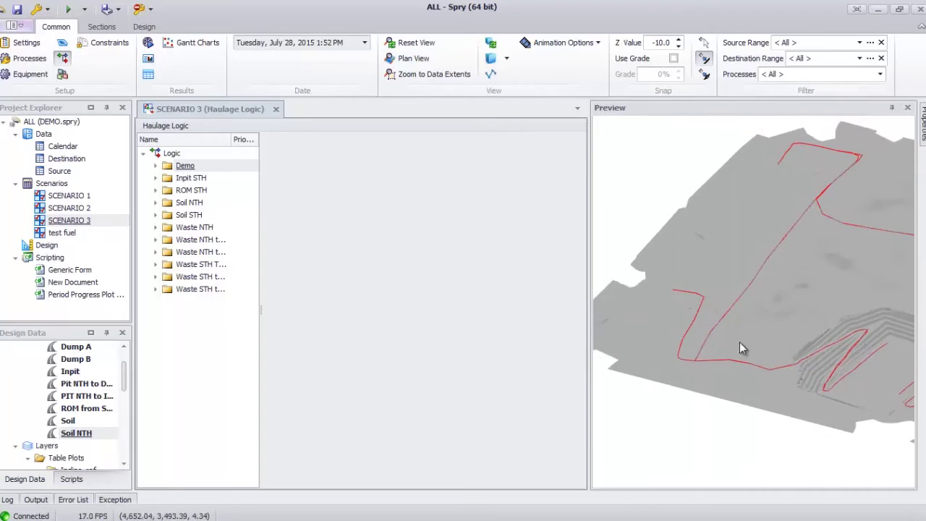
drag(735, 338, 750, 369)
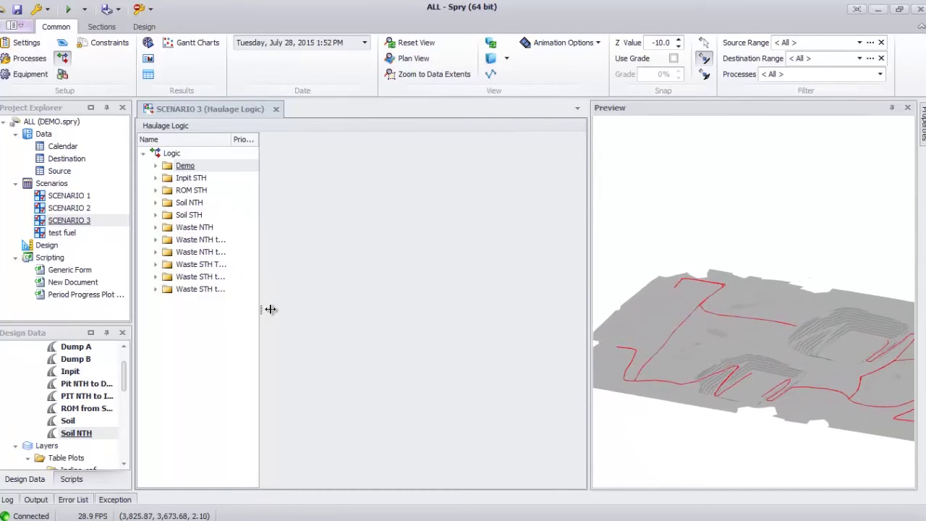
Step: Widen the haulage rule list and open the Attach rule of the Waste STH to Dump B folder
drag(270, 309, 284, 308)
click(156, 277)
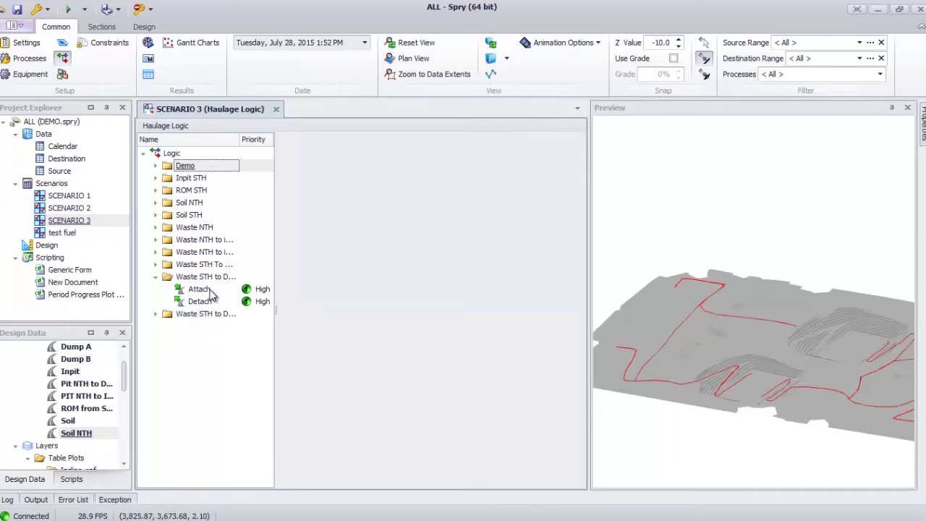
click(210, 289)
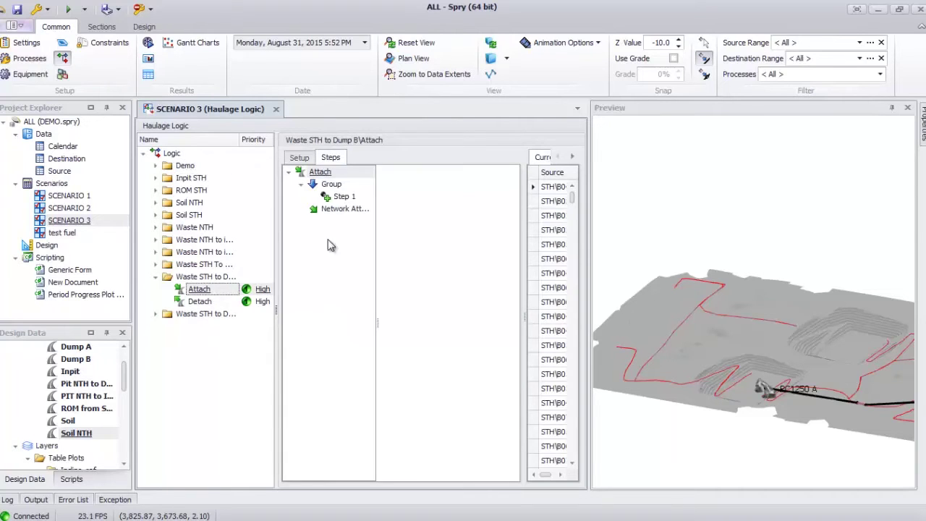
Step: Set the display of both source solids and destination solids to Normal
click(506, 58)
click(554, 82)
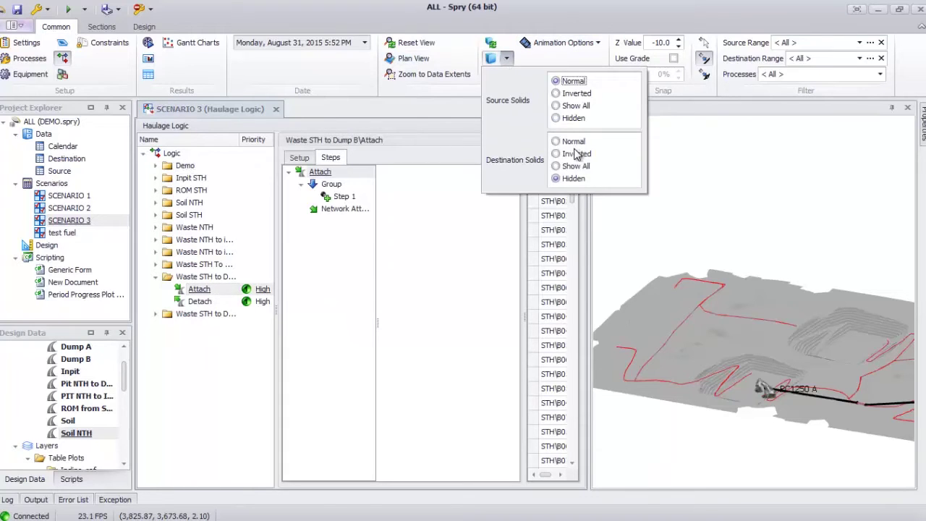
click(574, 142)
Step: Review the Attach rule's setup, open its Network Attach step and resize the layout so the parameter values are readable
click(307, 159)
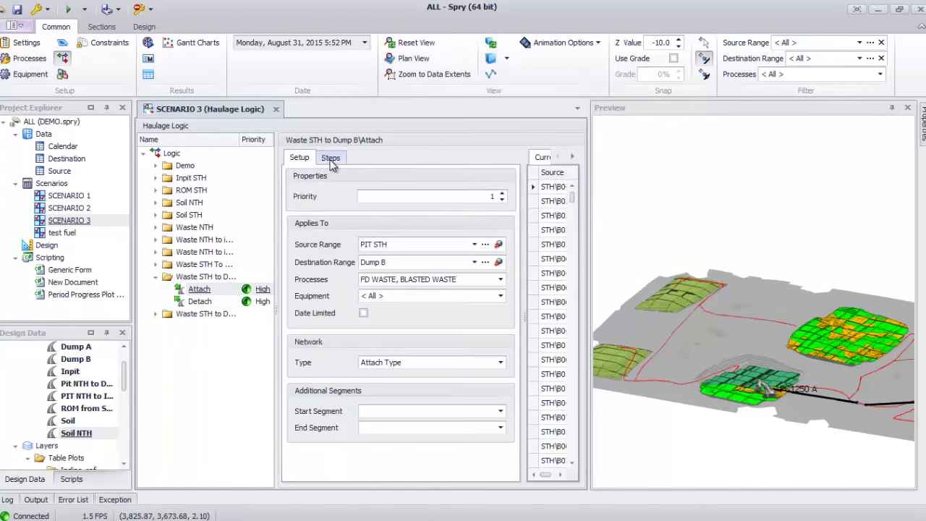
click(331, 157)
click(344, 209)
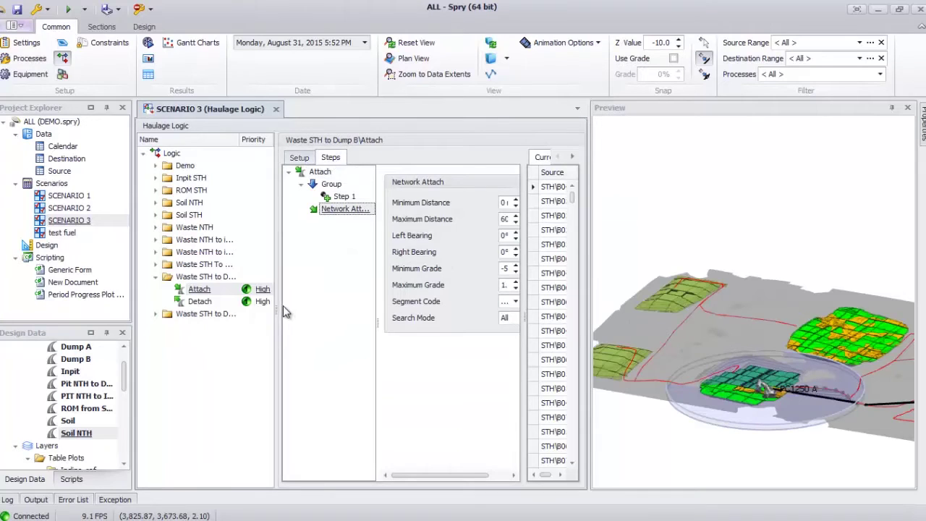
drag(280, 306, 245, 306)
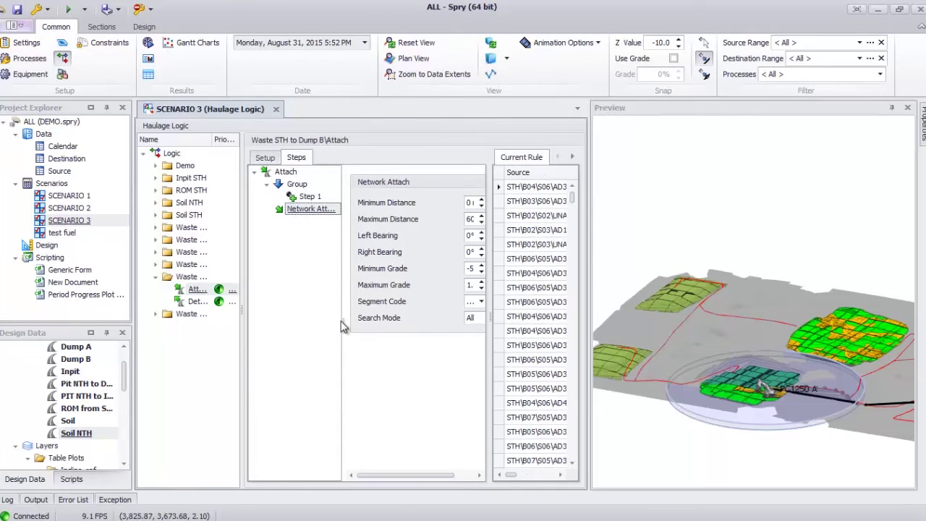
drag(344, 327, 320, 326)
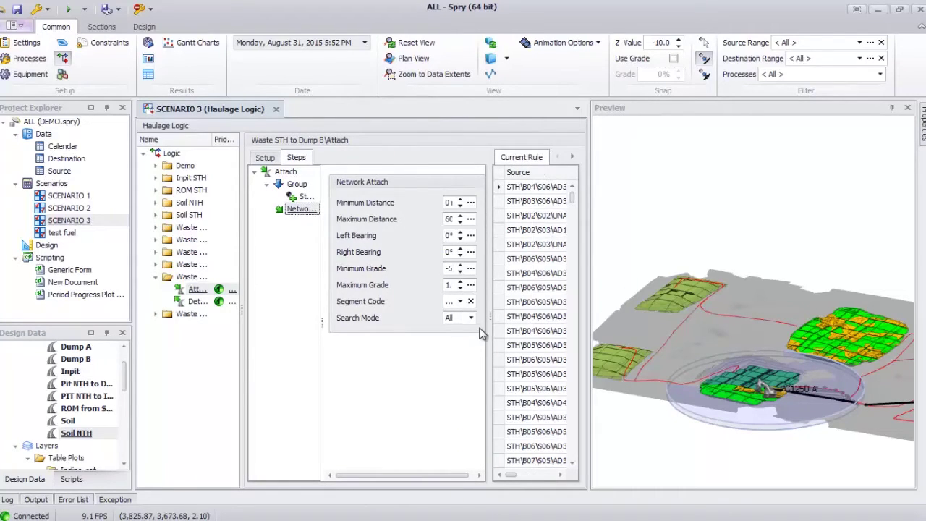
drag(491, 316, 508, 316)
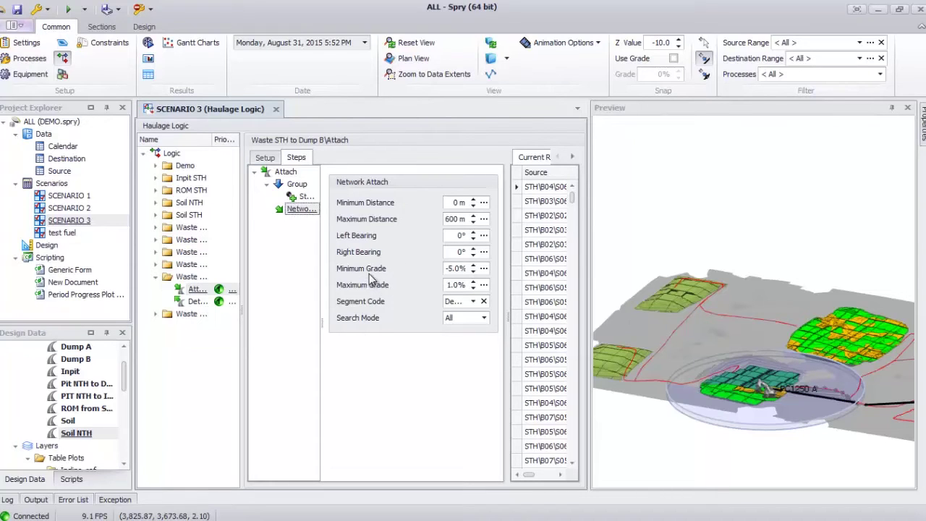
Step: Switch the preview to plan view centred on the southern pit and try a Network Attach Maximum Distance of 200 m
click(712, 212)
key(p)
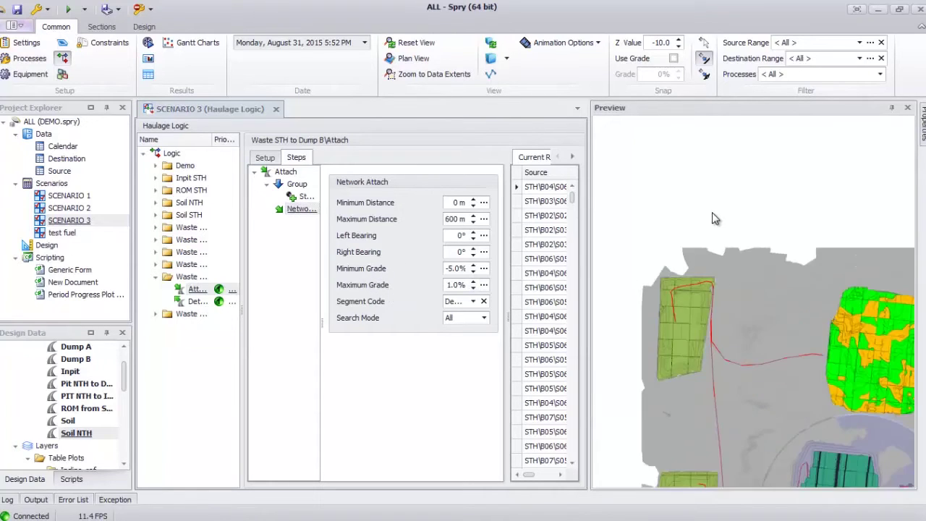
middle_drag(755, 336, 673, 225)
middle_drag(764, 359, 731, 307)
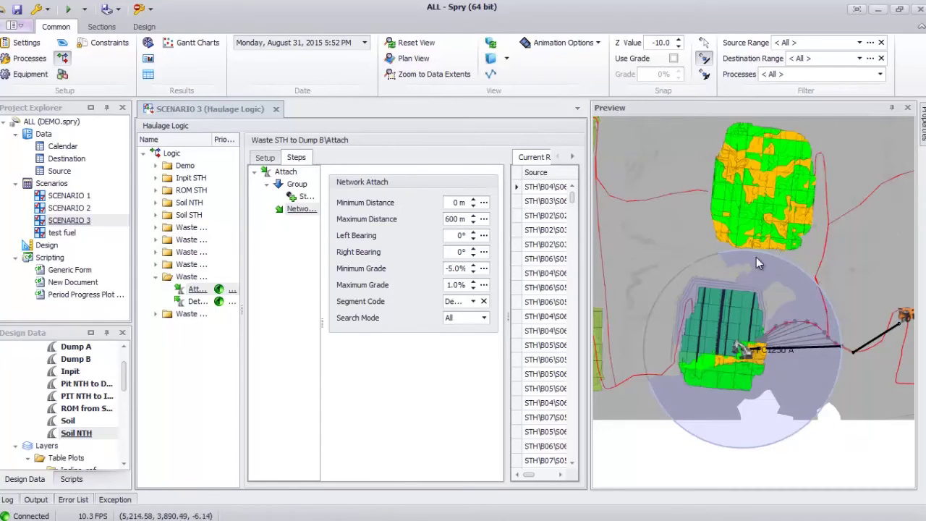
click(457, 218)
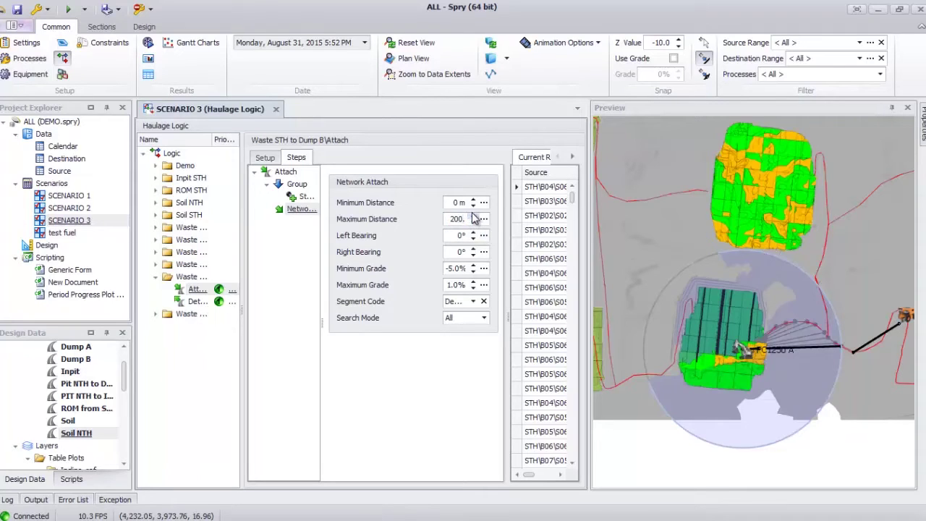
key(Return)
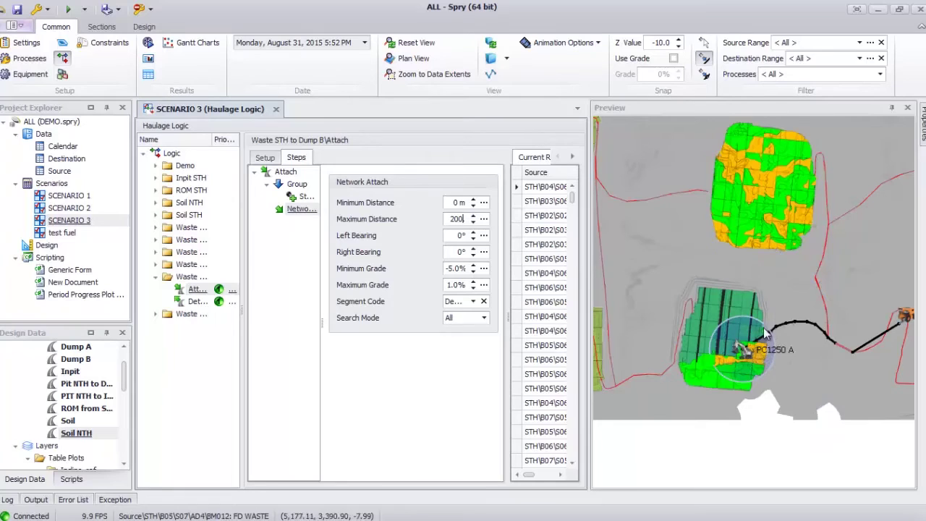
mouse_move(749, 337)
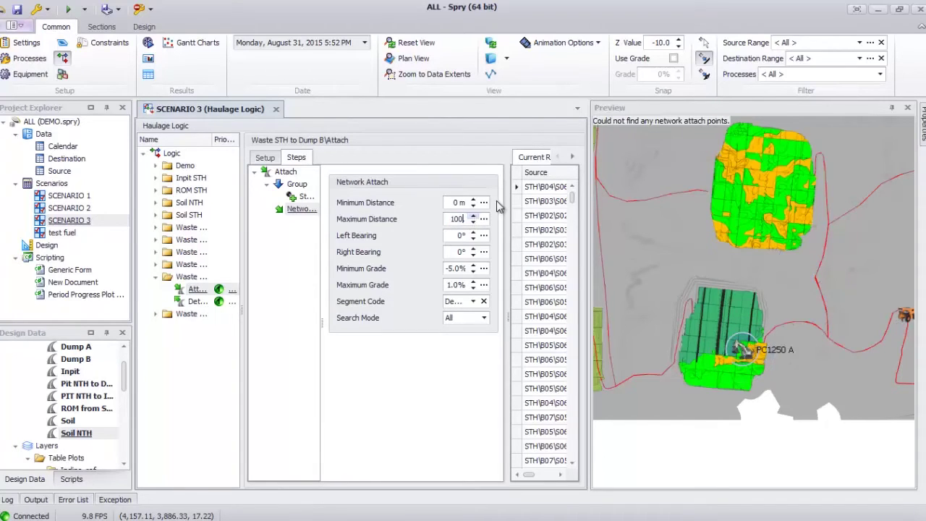
Step: Try a Maximum Distance of 100 m for the Network Attach step and examine the attach radius around the digger
text(.)
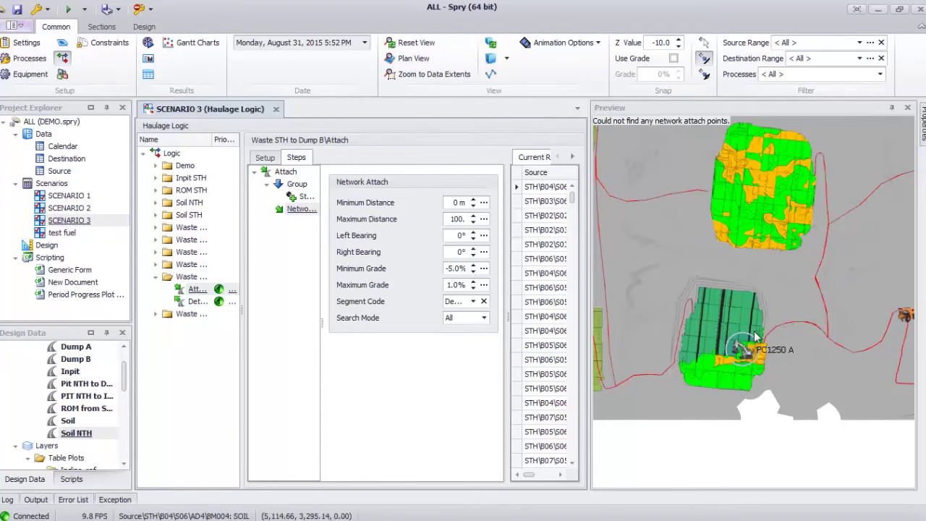
mouse_move(755, 361)
scroll(760, 332, up, 5)
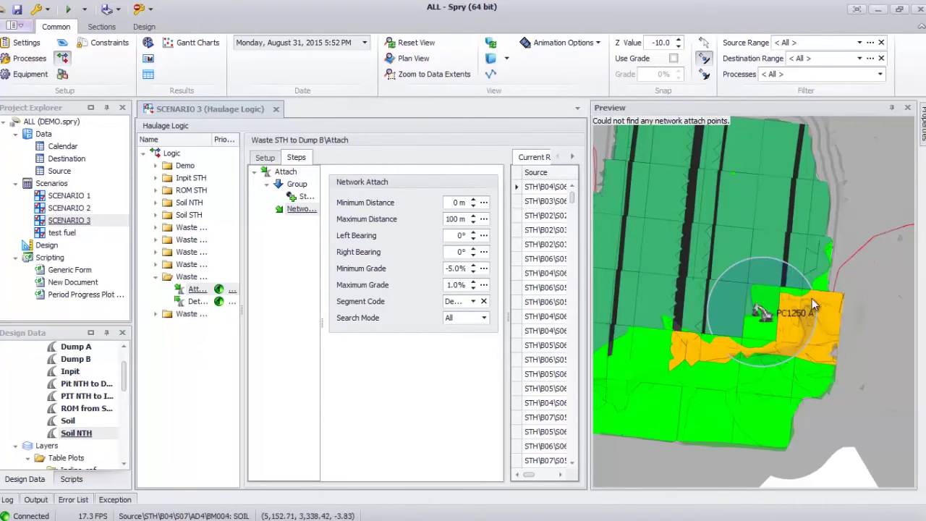
mouse_move(793, 288)
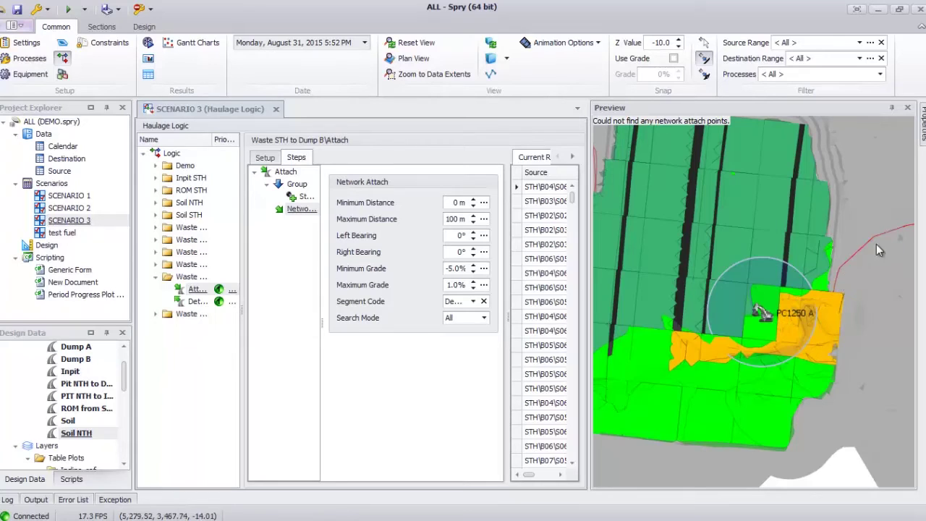
Step: Set the Network Attach Maximum Distance to 600 m and check the candidate attach lines to the haul road
middle_drag(803, 298, 792, 290)
click(456, 218)
double_click(457, 219)
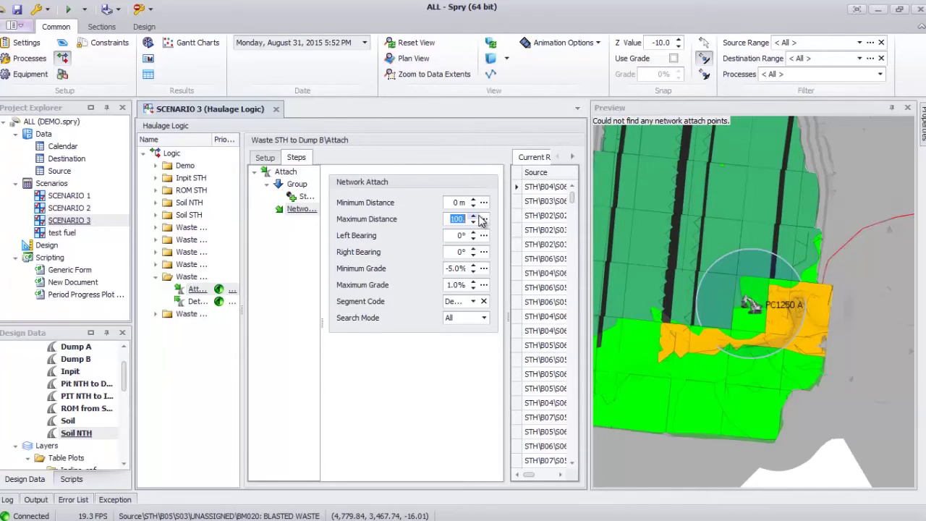
key(Return)
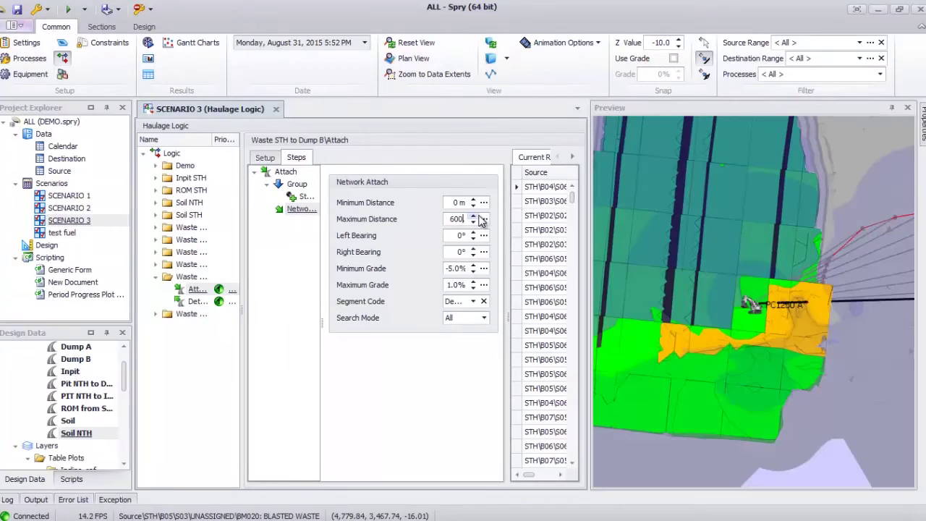
middle_drag(754, 255, 711, 298)
scroll(710, 298, down, 5)
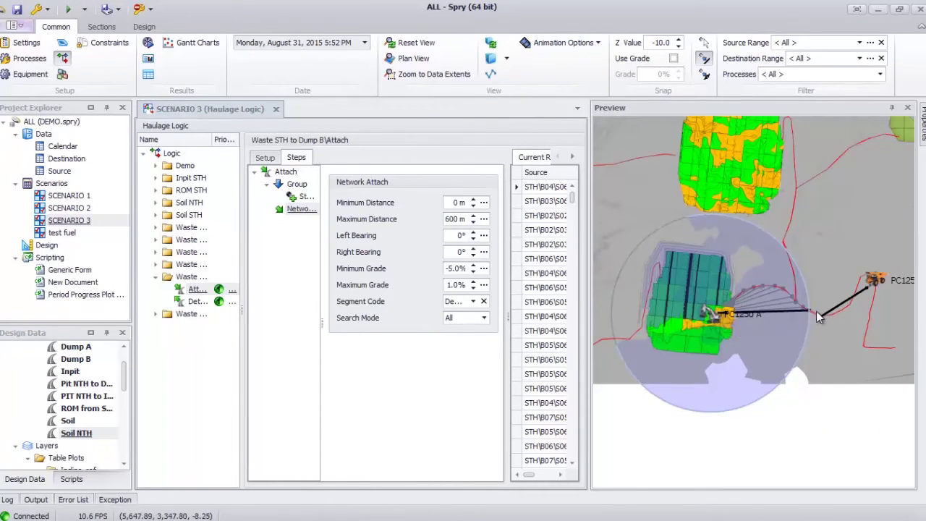
Step: Inspect the attach search zone obliquely and try a Maximum Grade of 0.06 on the Network Attach step
scroll(387, 222, up, 2)
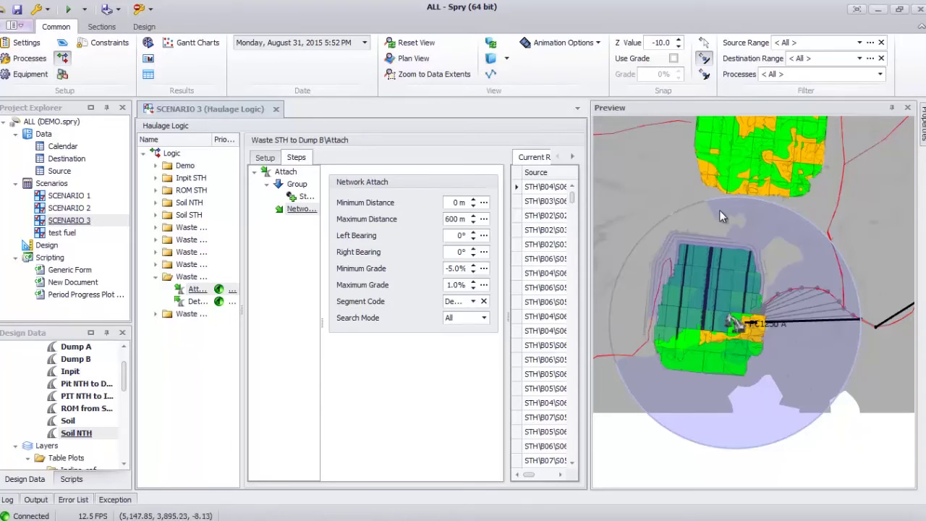
middle_drag(765, 339, 762, 293)
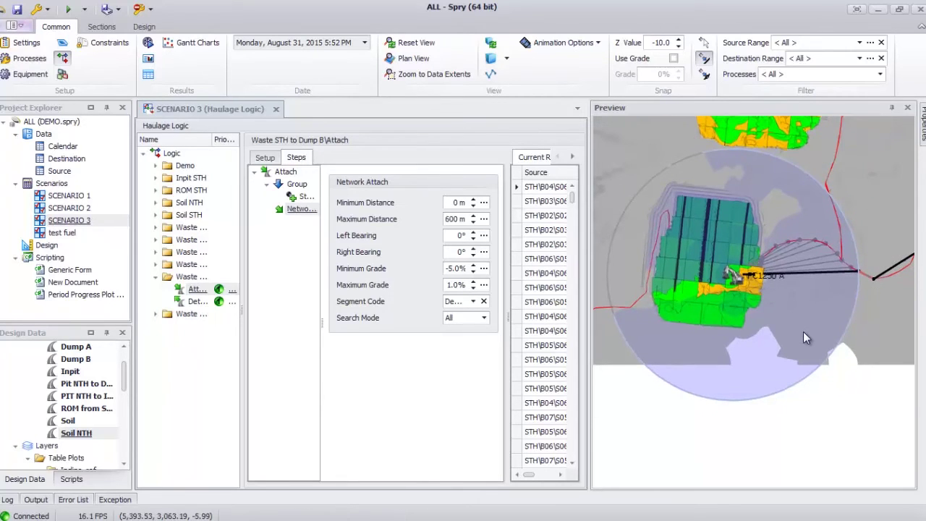
drag(807, 330, 812, 220)
scroll(774, 373, up, 5)
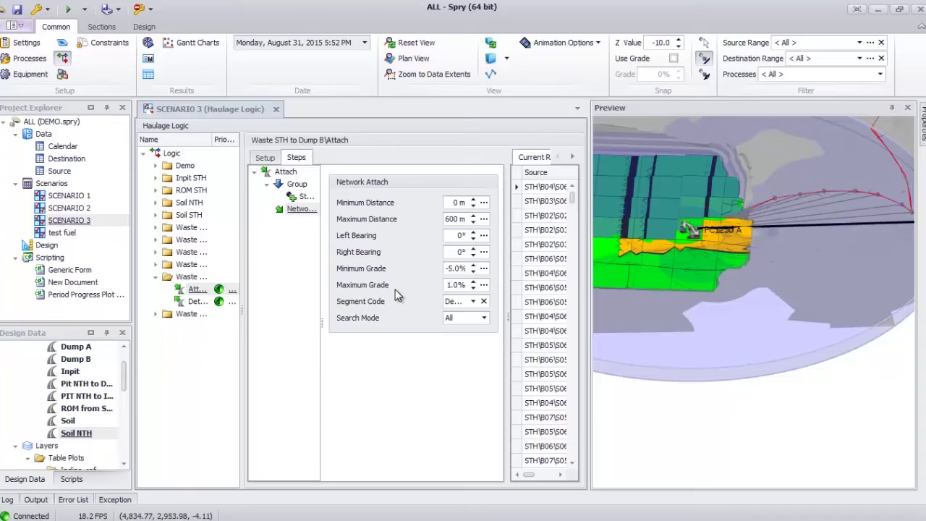
click(474, 283)
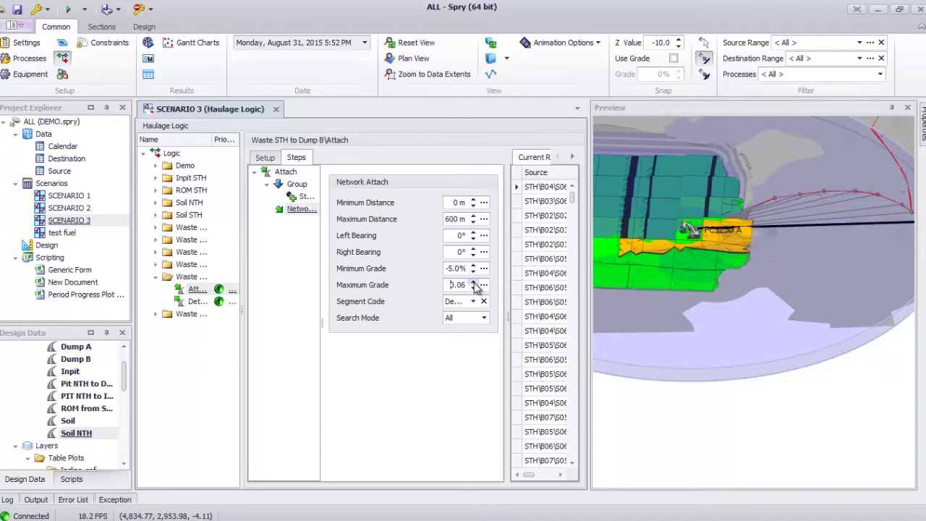
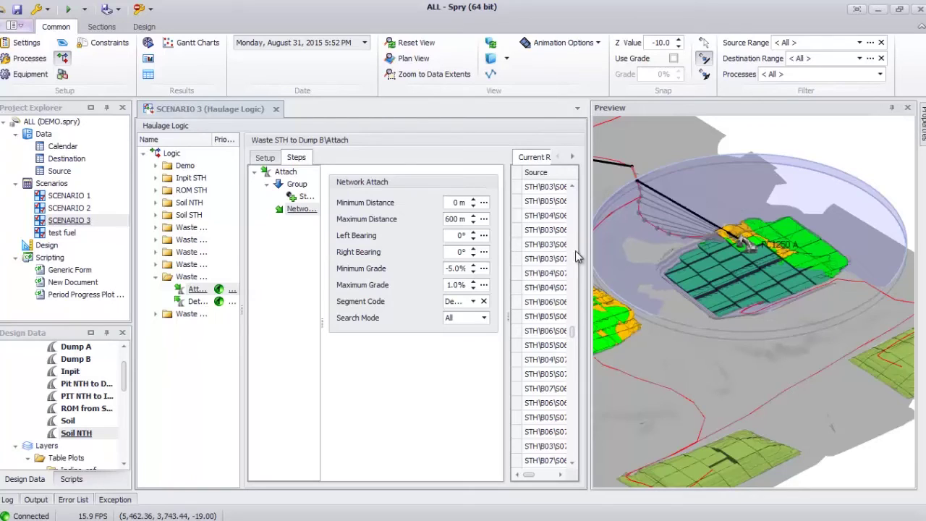
Step: Preview the source record dated January 25, 2016 and examine its route from the digger out of the pit
click(552, 346)
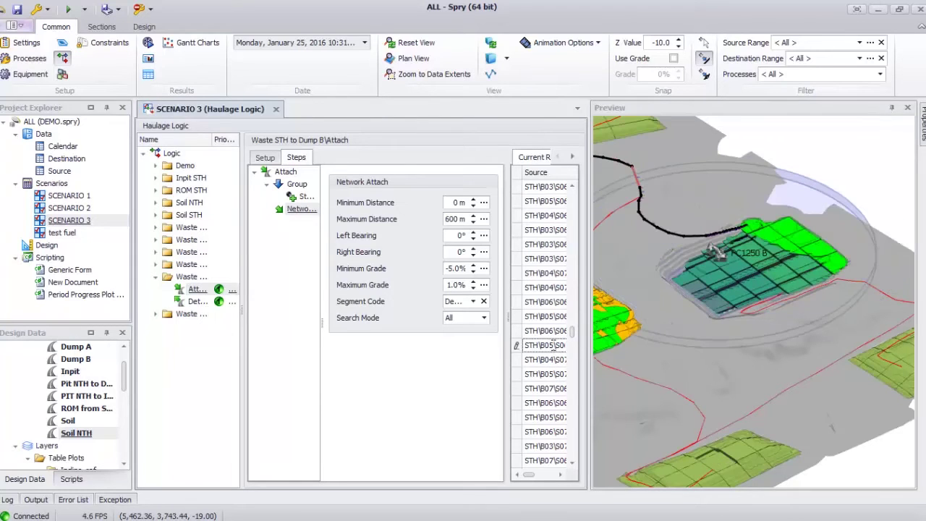
scroll(776, 304, up, 3)
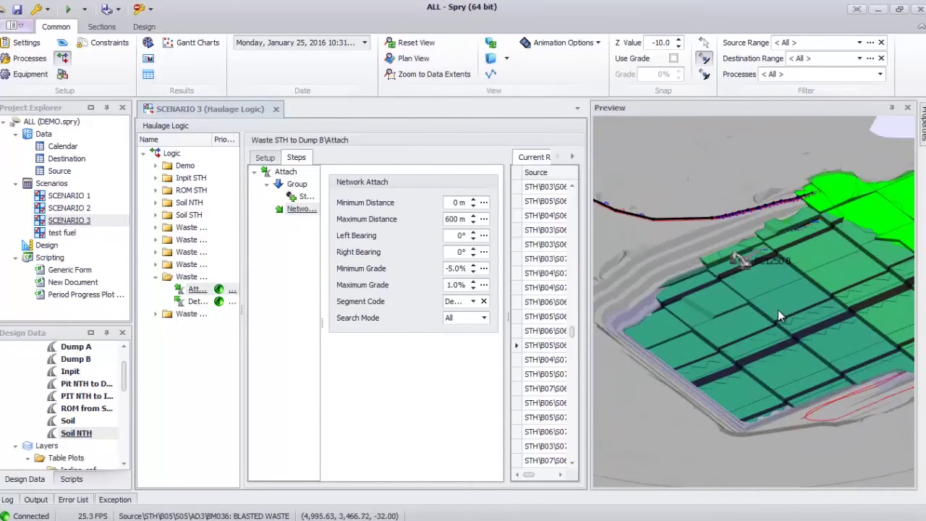
scroll(777, 311, up, 3)
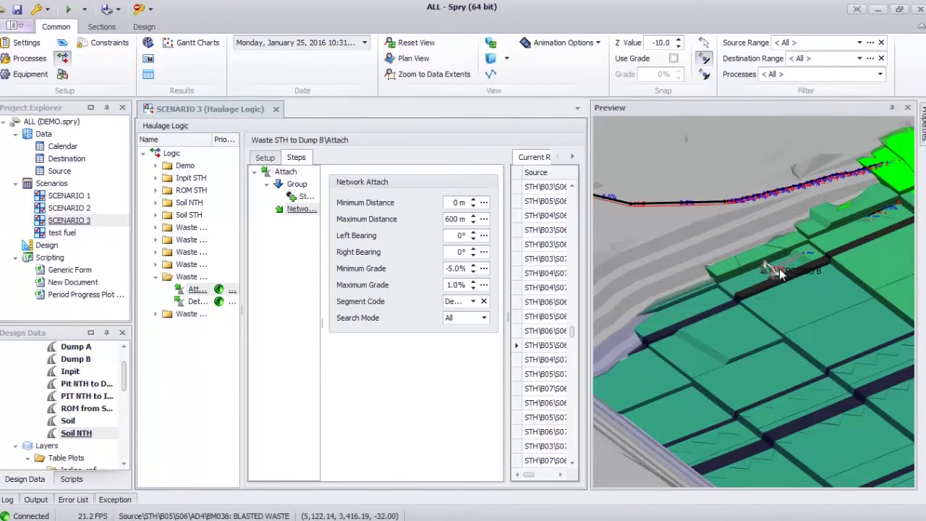
scroll(775, 285, down, 2)
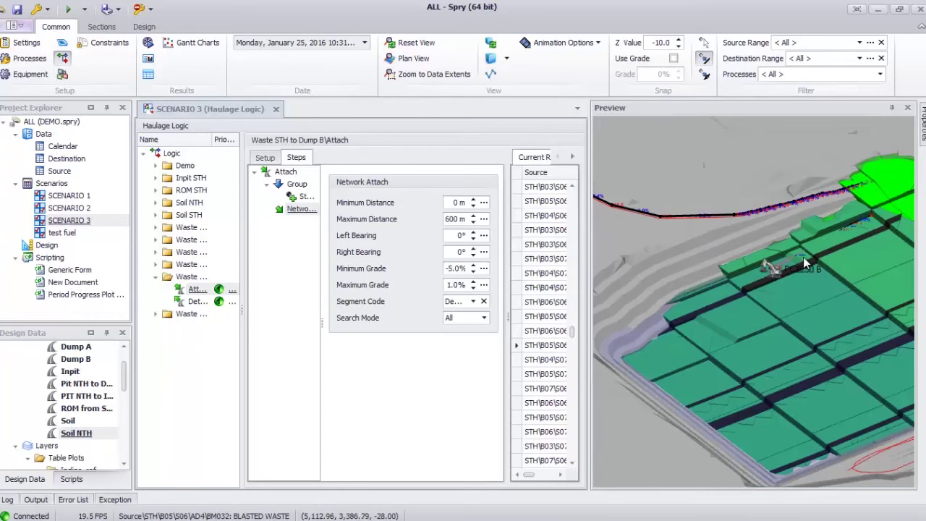
scroll(777, 308, down, 3)
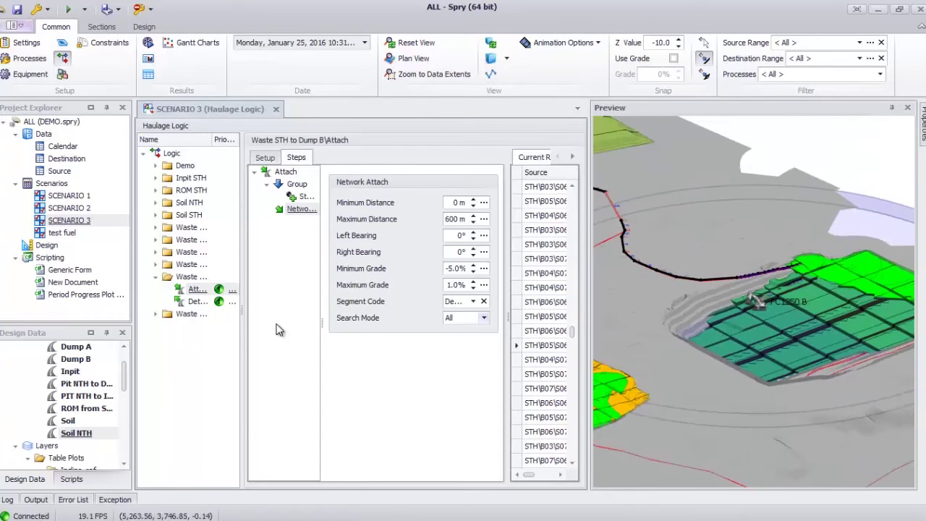
Step: Hide the tri_topo_f_pit triangulation and examine the height difference between the digger's block and the ramp route
drag(127, 389, 126, 456)
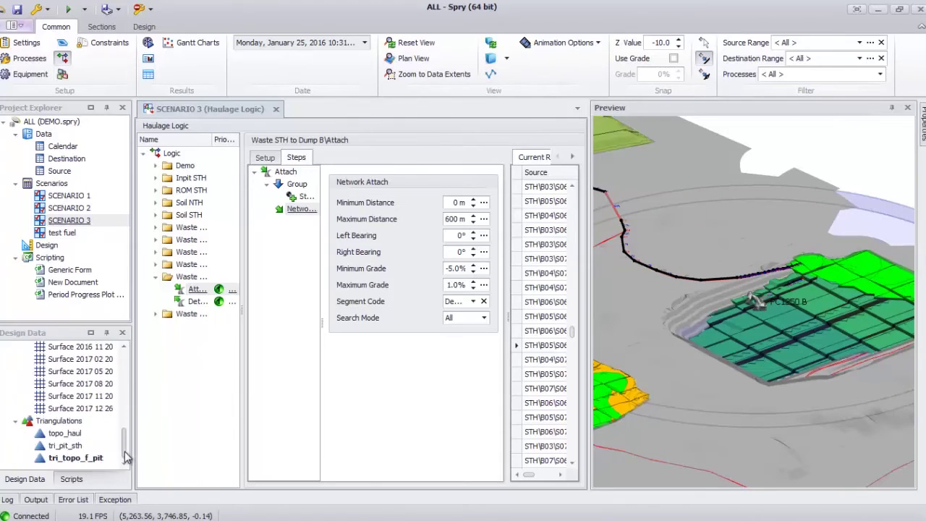
click(80, 458)
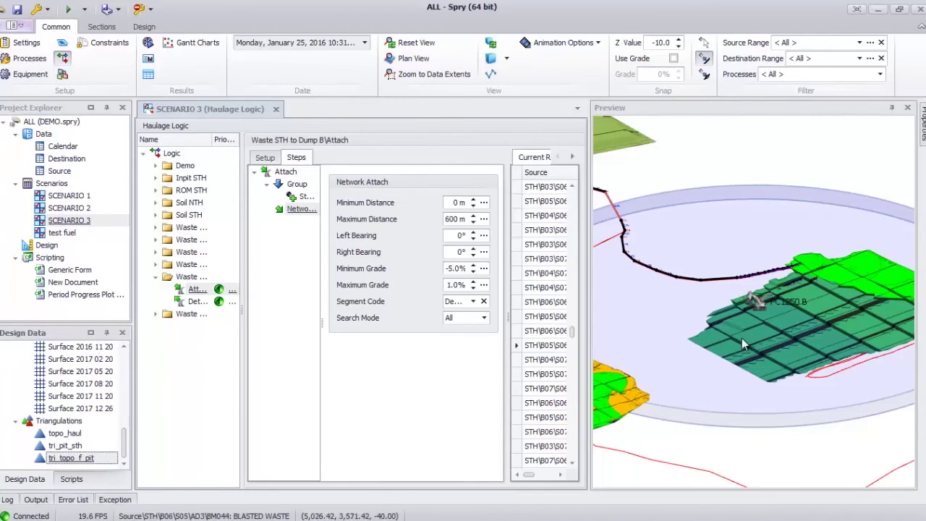
drag(742, 338, 724, 328)
right_drag(766, 337, 764, 327)
drag(765, 332, 751, 312)
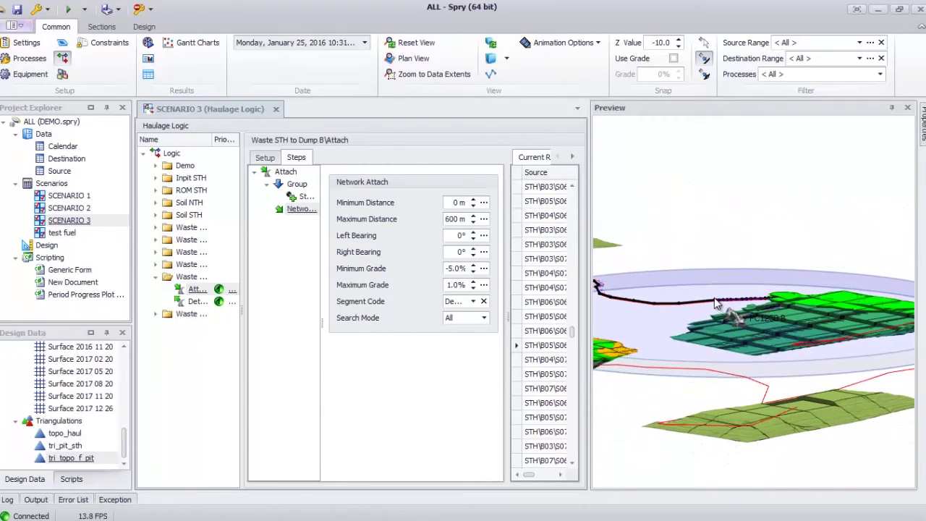
drag(756, 341, 709, 318)
scroll(707, 316, up, 5)
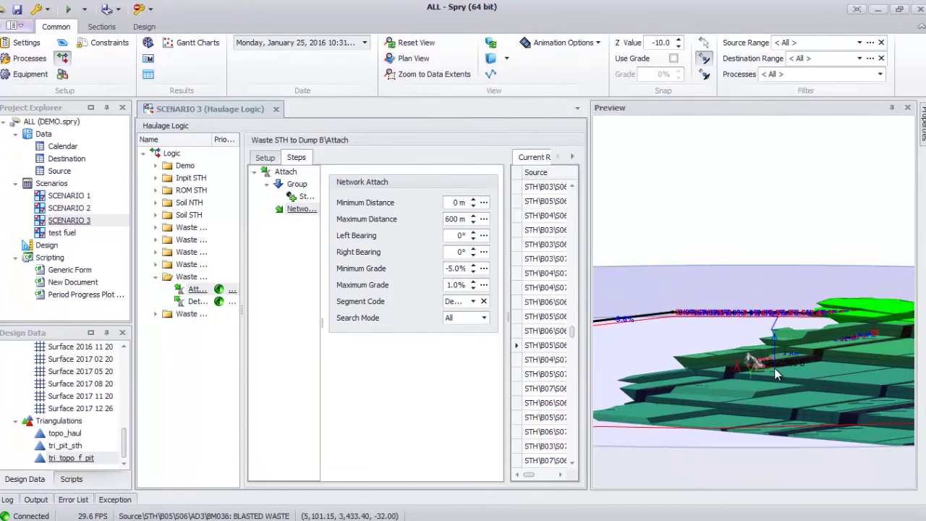
drag(774, 368, 810, 393)
scroll(810, 393, down, 3)
middle_drag(836, 384, 694, 350)
Step: Preview several other source records, ending on the STH\B06 record dated February 29, 2016, and compare their attach routes
click(547, 347)
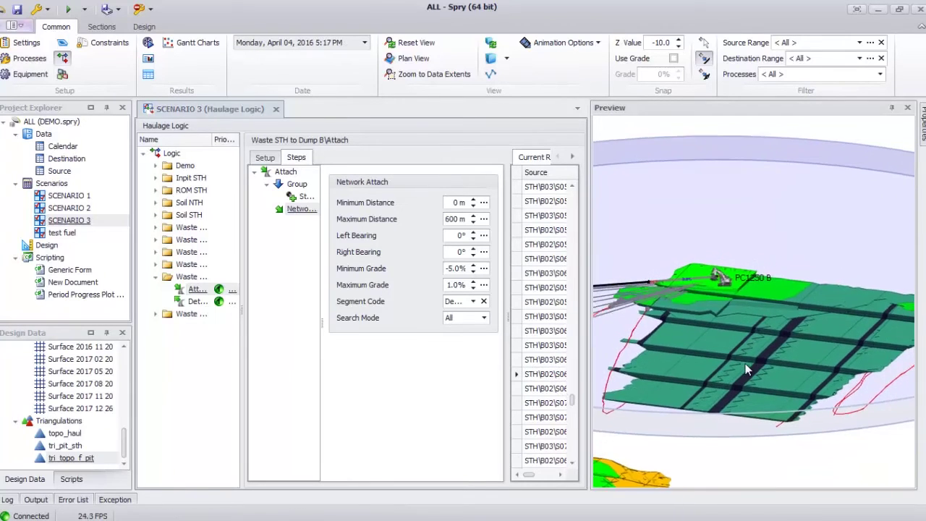
scroll(746, 367, down, 5)
click(542, 419)
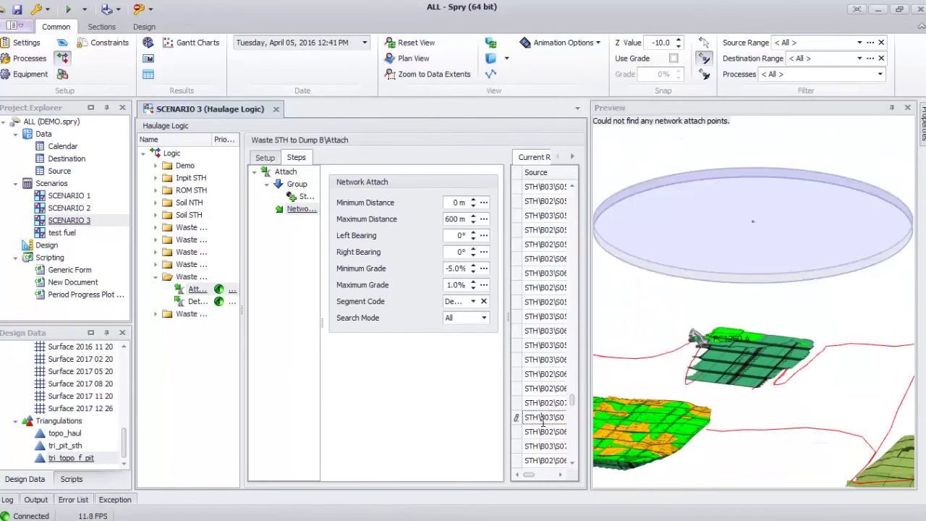
click(542, 317)
click(544, 261)
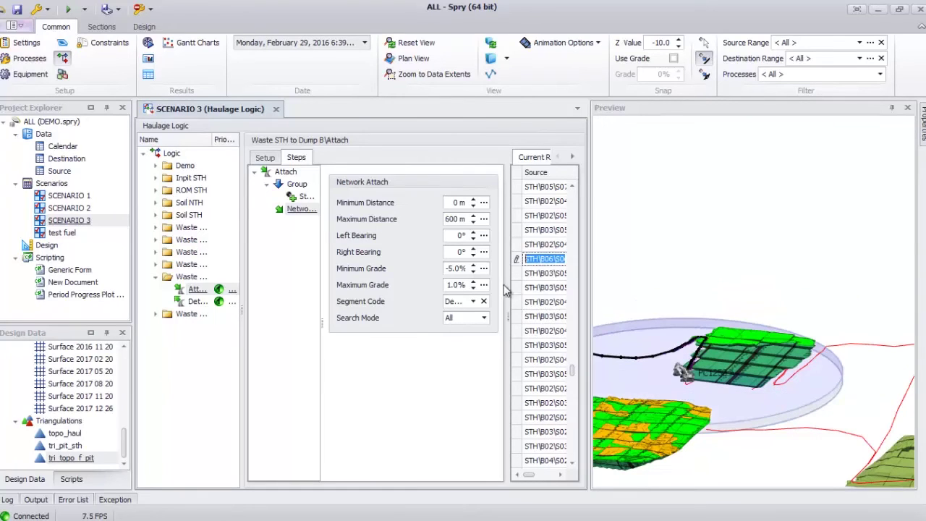
Step: Show the tri_topo_f_pit triangulation again and trace the haul route from the pit floor up to Dump B
click(90, 460)
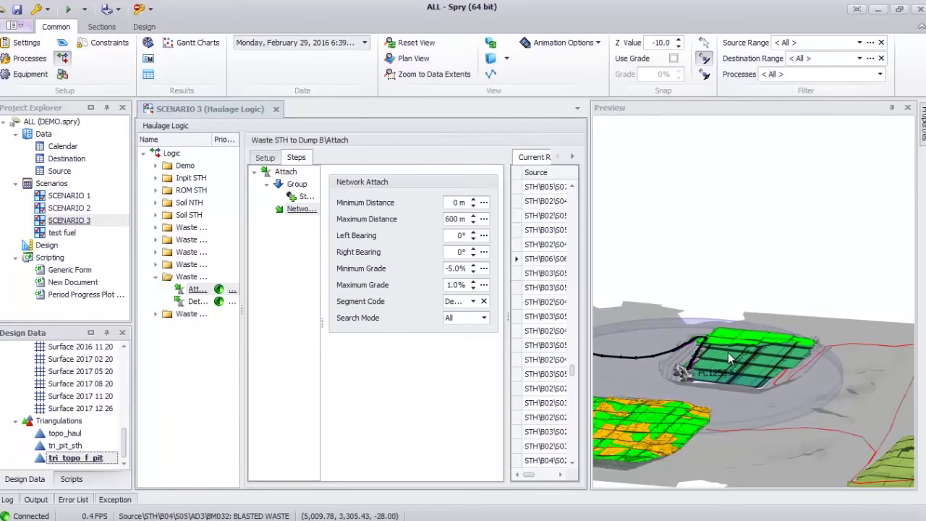
scroll(727, 352, up, 5)
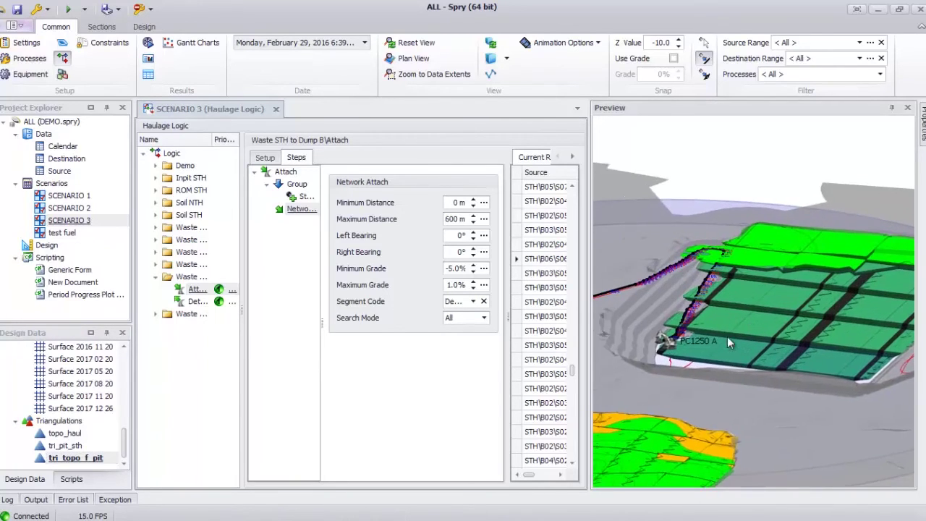
middle_drag(731, 355, 680, 361)
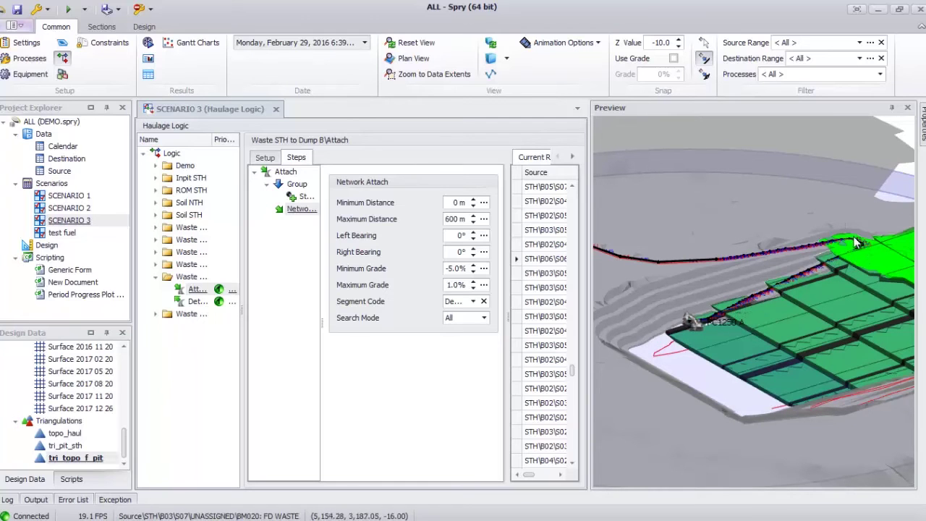
middle_drag(659, 262, 795, 316)
middle_drag(785, 163, 812, 261)
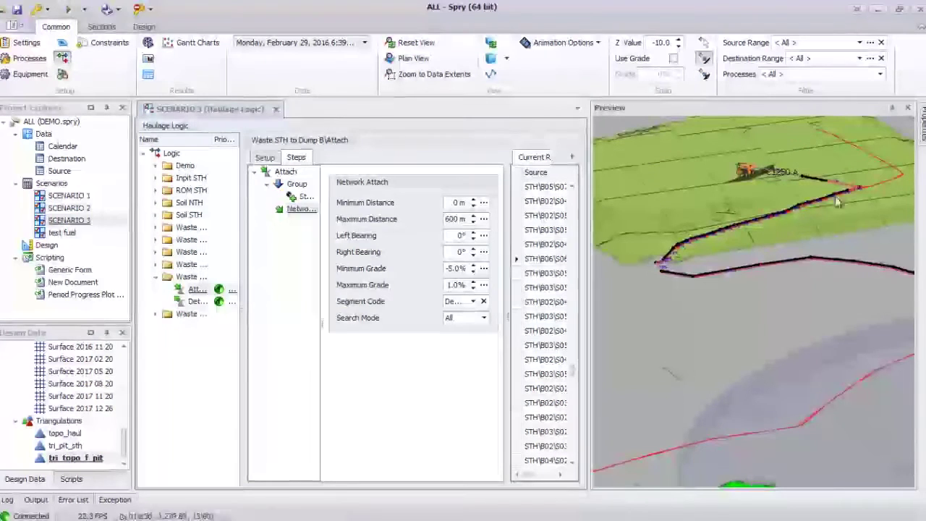
scroll(768, 174, down, 4)
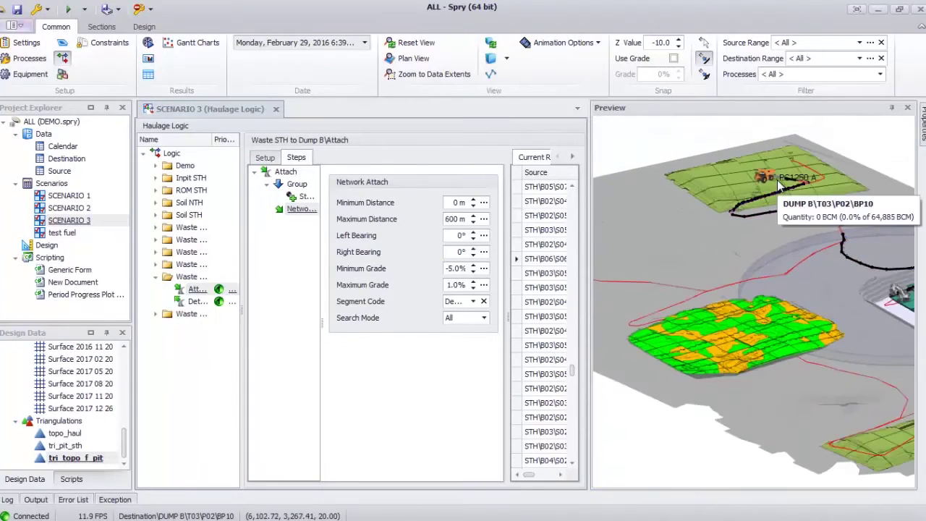
scroll(811, 251, up, 5)
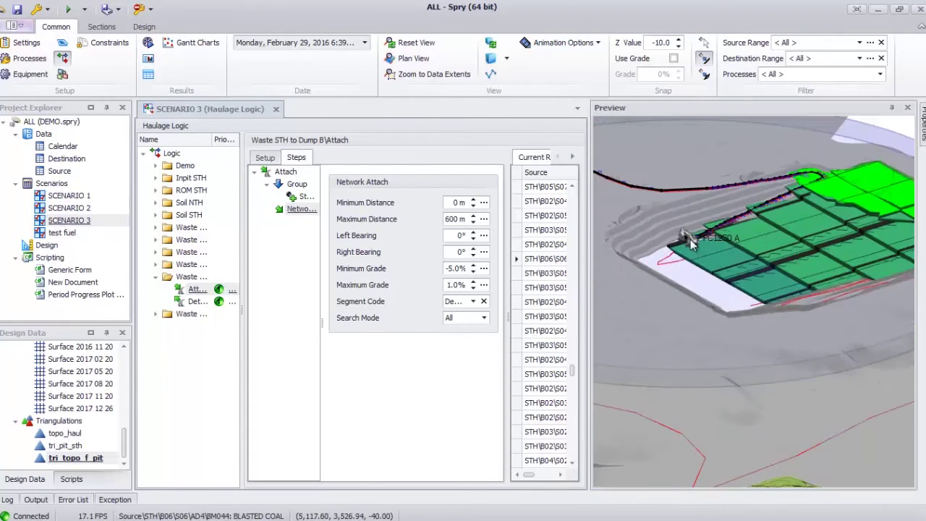
Step: Preview the source records dated March 23 and March 24, 2016, and examine how their attach routes join the ramp out of the pit
drag(571, 371, 570, 391)
click(549, 389)
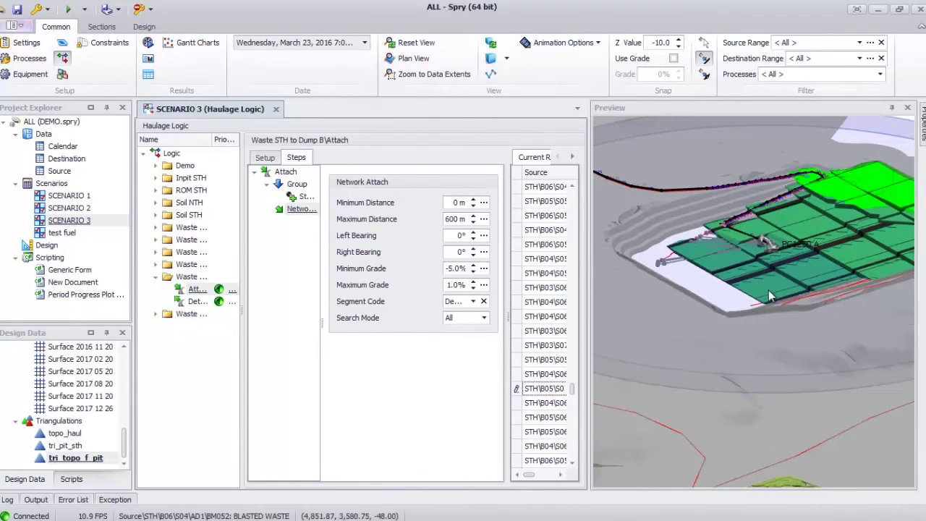
middle_drag(758, 257, 850, 312)
scroll(763, 287, up, 4)
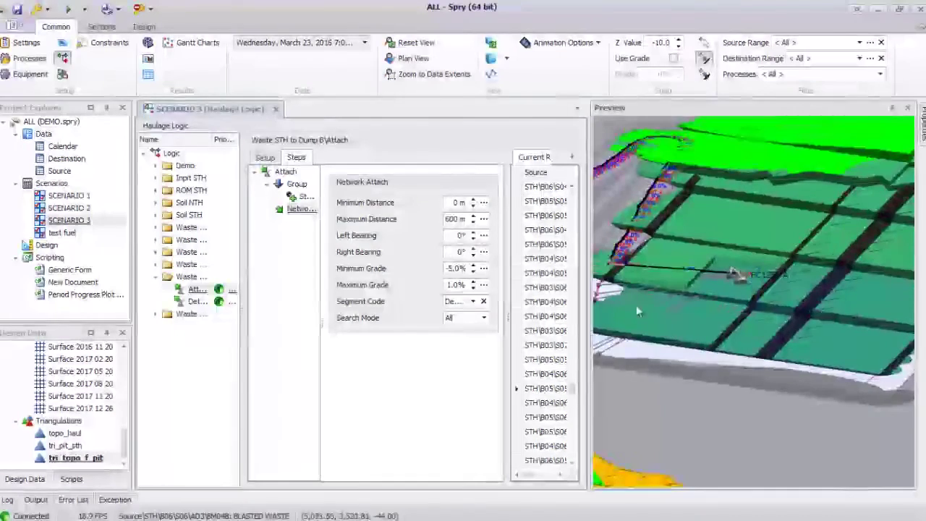
drag(727, 280, 810, 287)
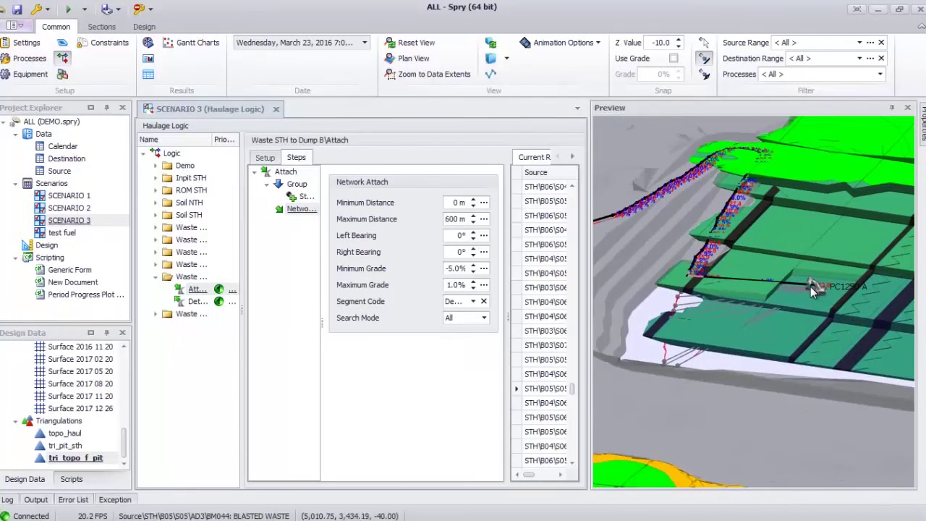
mouse_move(810, 286)
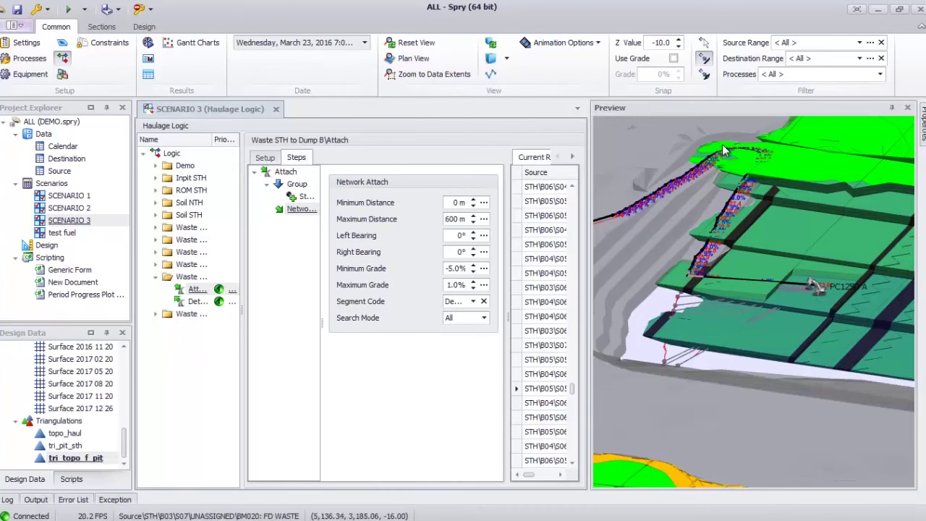
middle_drag(796, 297, 752, 239)
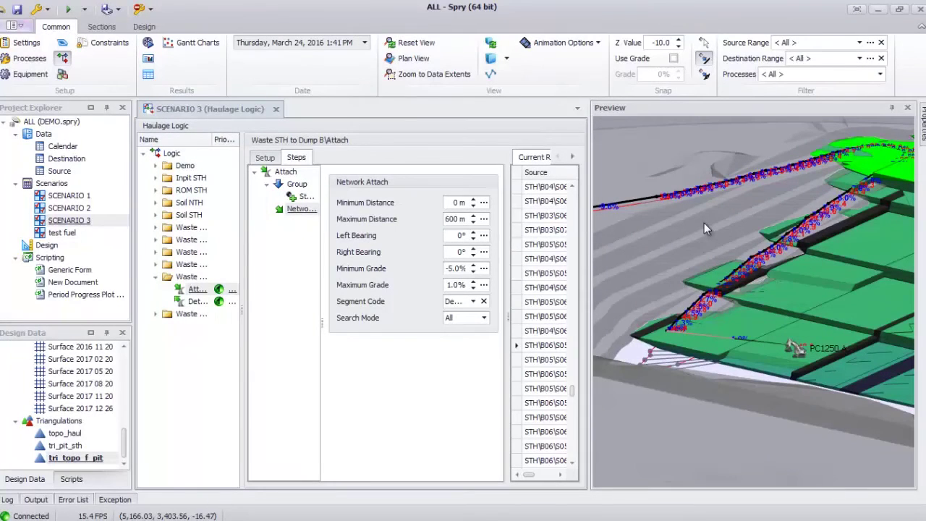
middle_drag(703, 222, 792, 300)
scroll(797, 311, down, 6)
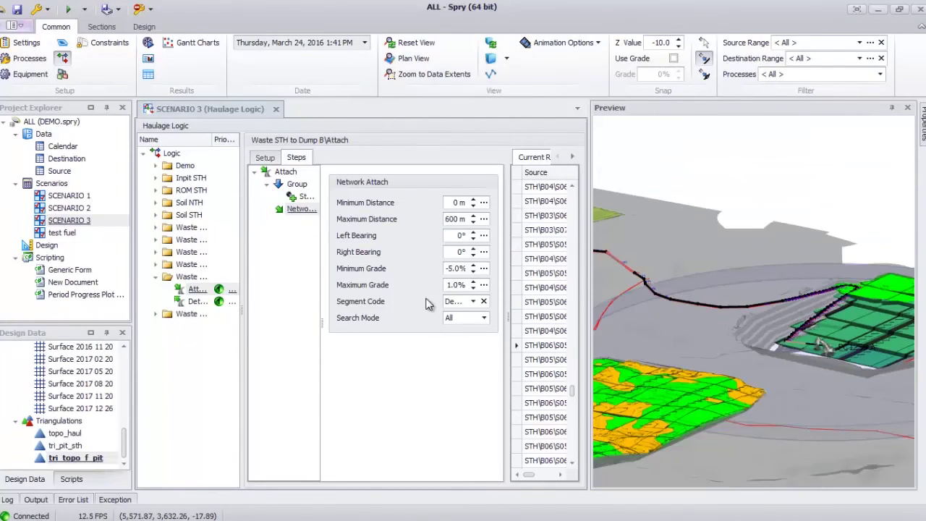
Step: Open the Network Detach settings of the Waste STH to Dump B Detach rule and examine the detach radius around the truck
click(200, 302)
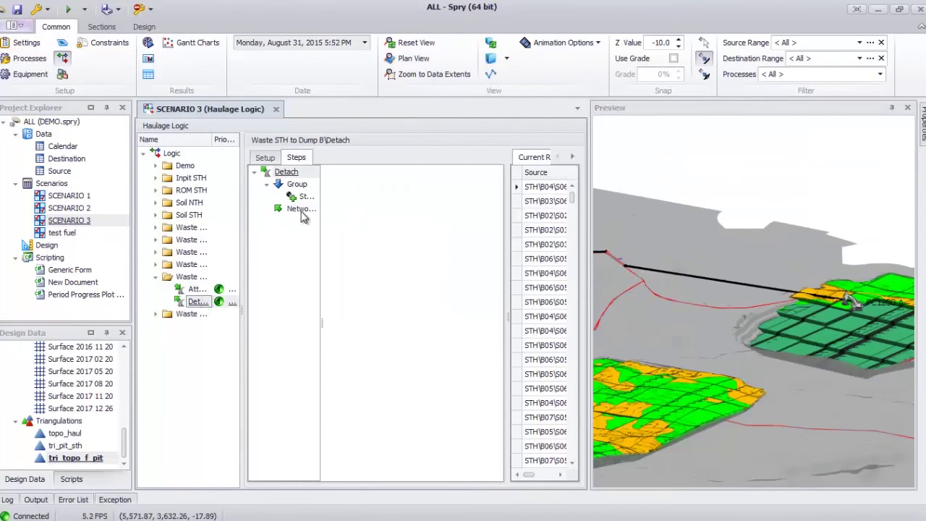
click(301, 210)
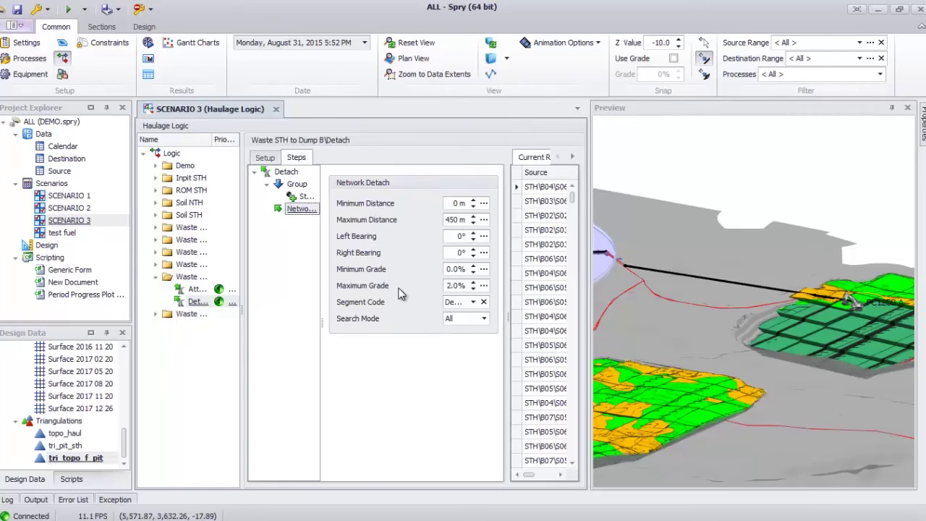
middle_drag(679, 291, 612, 352)
scroll(817, 330, down, 4)
middle_drag(818, 288, 734, 336)
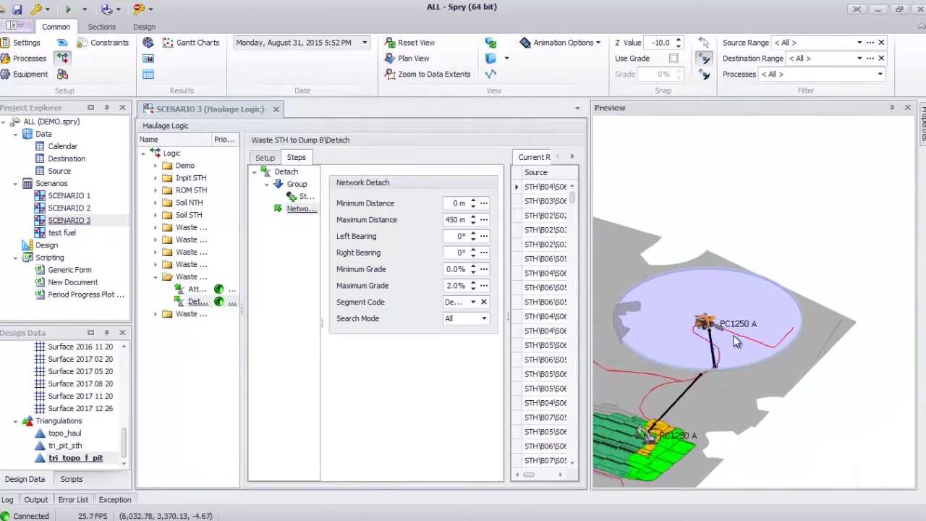
drag(735, 341, 688, 352)
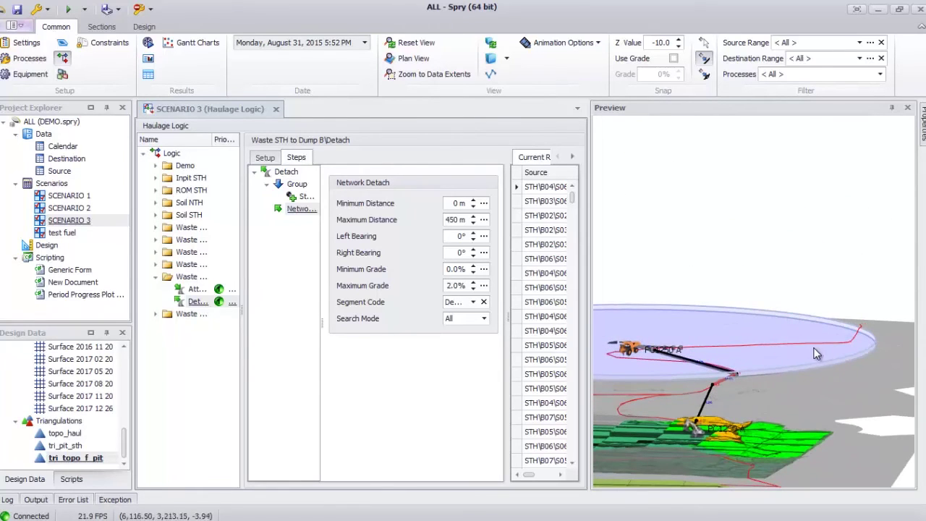
drag(839, 353, 743, 380)
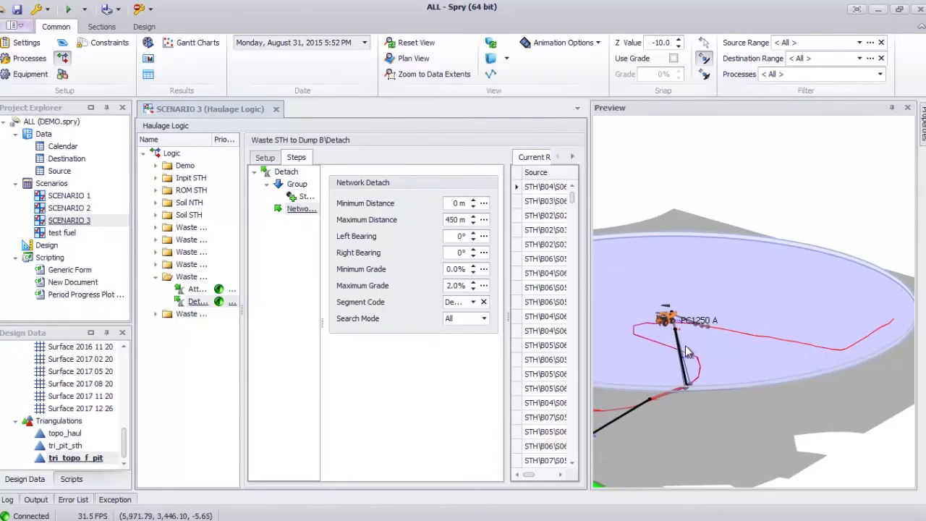
drag(679, 357, 606, 270)
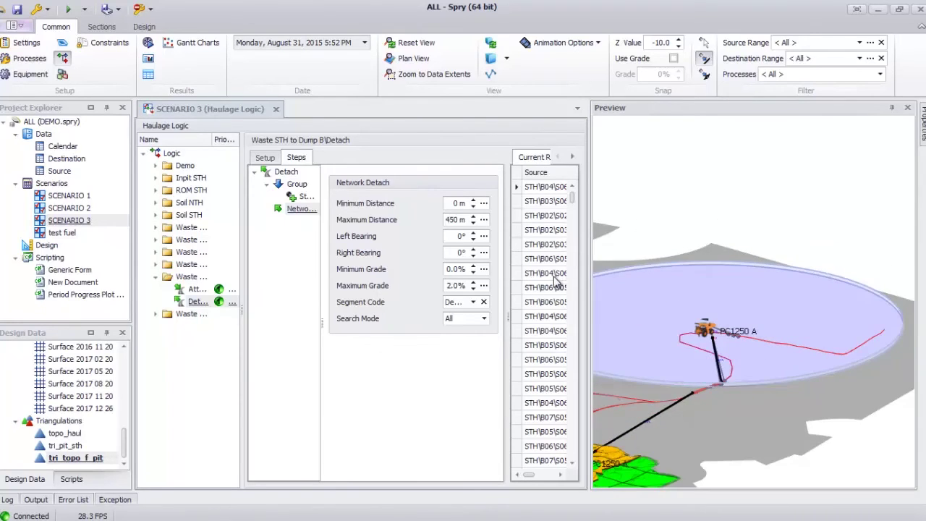
Step: Preview the August 31, 2015 10:07 PM and September 30, 2015 source records and examine where their routes detach onto Dump B
click(548, 288)
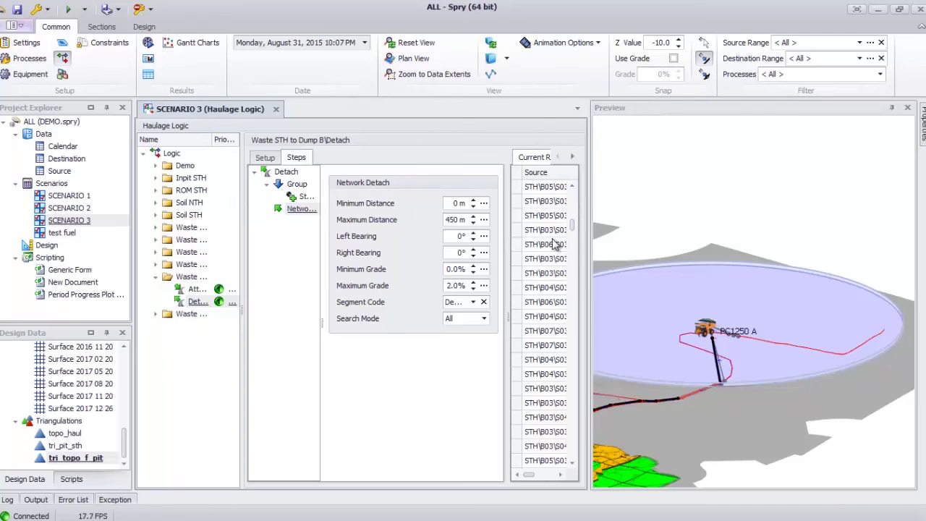
click(553, 244)
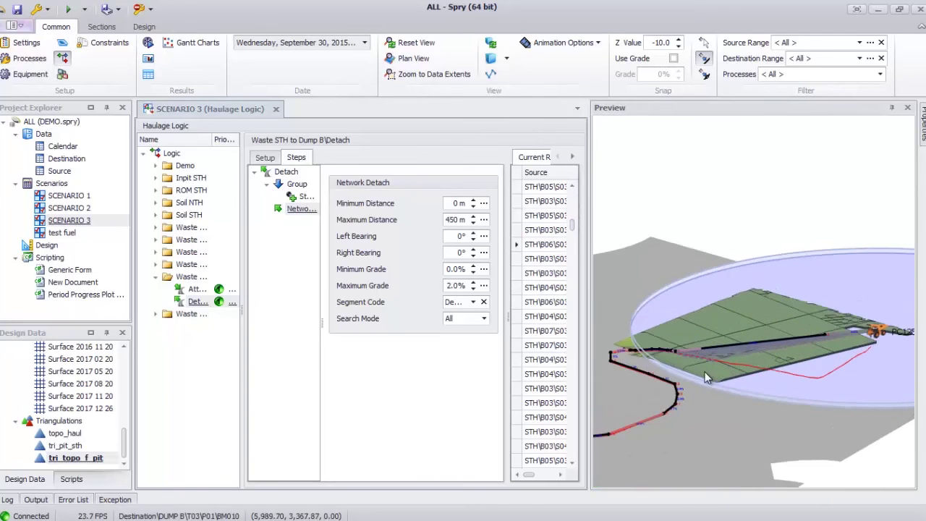
drag(796, 374, 690, 376)
right_drag(660, 375, 705, 349)
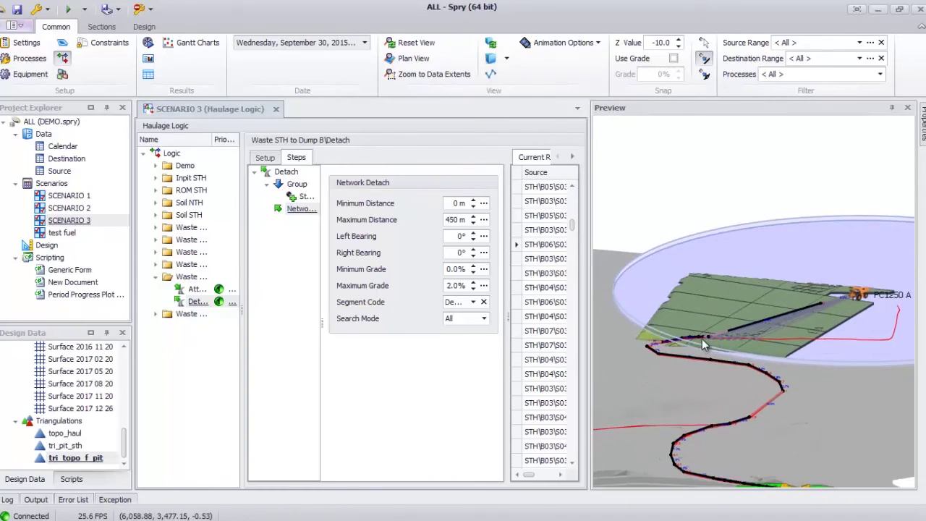
scroll(701, 339, up, 3)
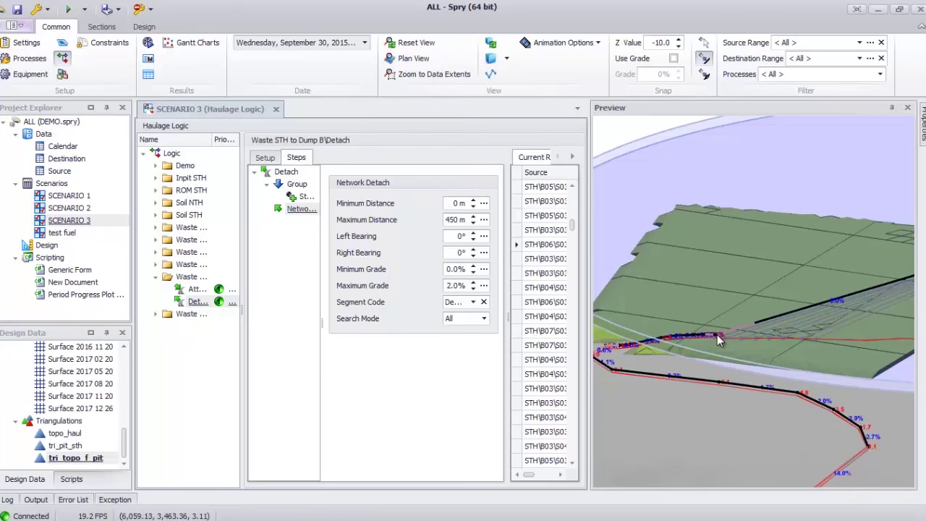
scroll(875, 343, down, 3)
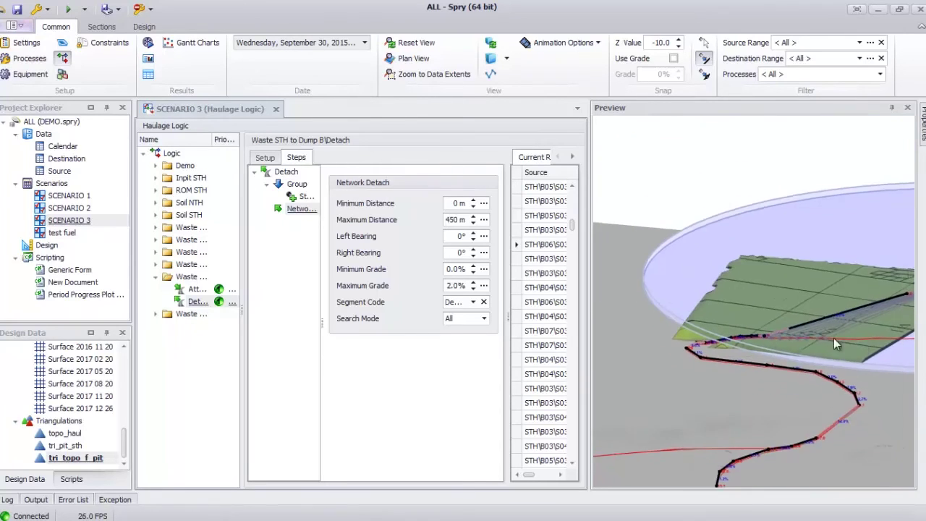
Step: Preview the source records dated October 28, 2015, November 15, 2015 and January 21, 2016, and compare their detach points on Dump B
click(558, 263)
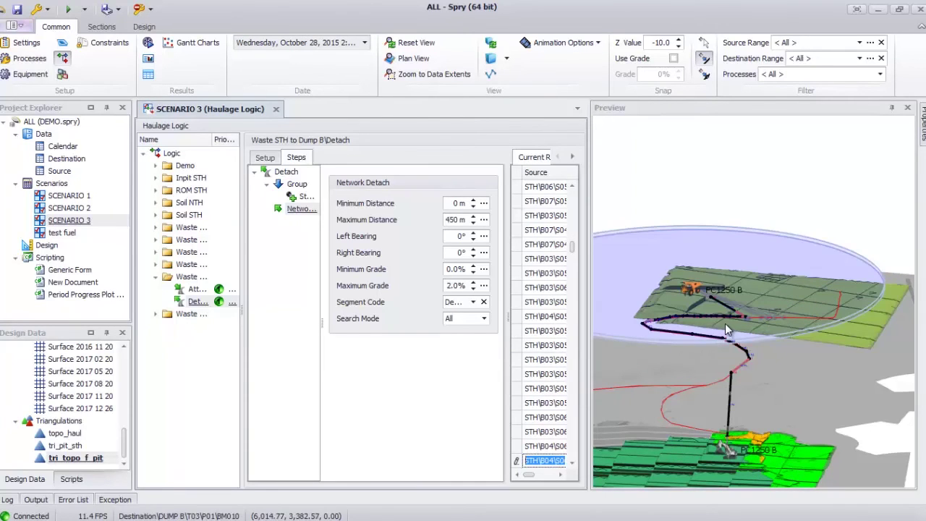
drag(726, 323, 738, 319)
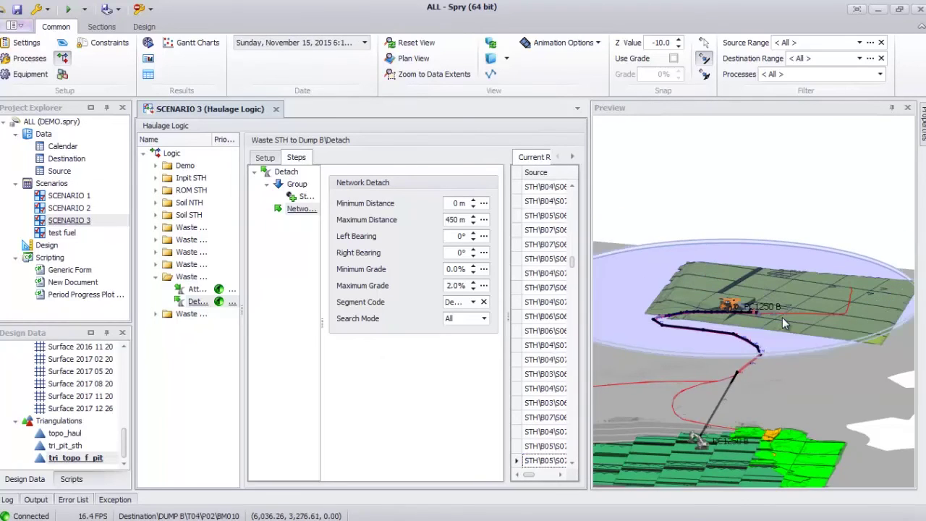
scroll(782, 308, up, 5)
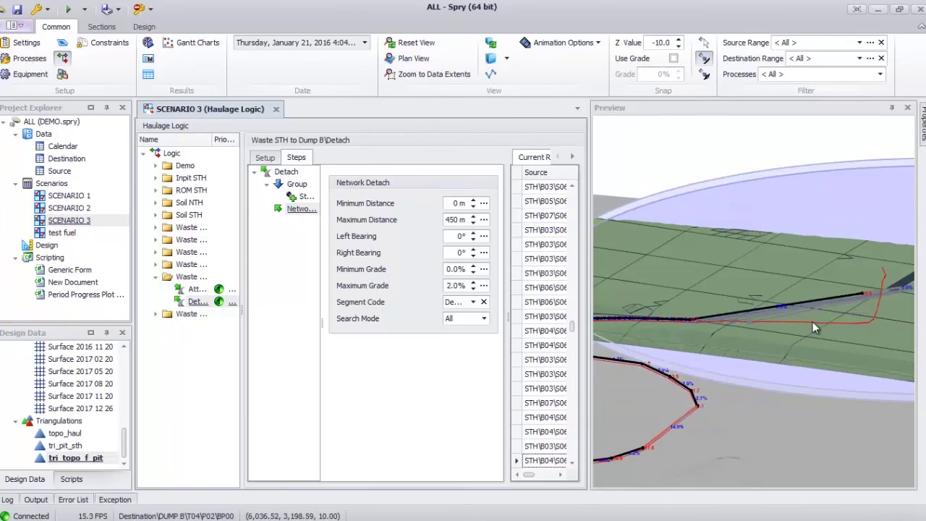
Step: Preview the source record dated May 28, 2016 and examine its haul route across the upper lift of Dump B
click(554, 461)
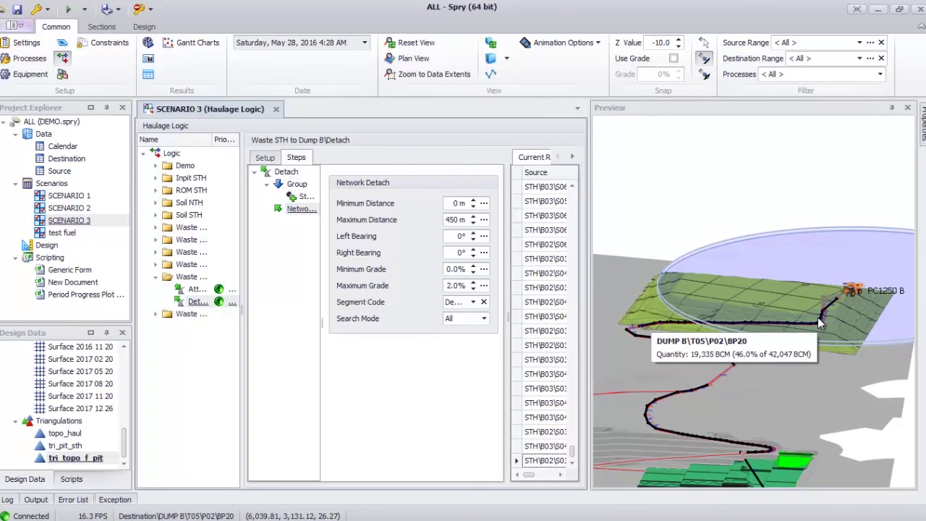
middle_drag(811, 331, 785, 332)
scroll(768, 317, down, 2)
scroll(768, 318, up, 3)
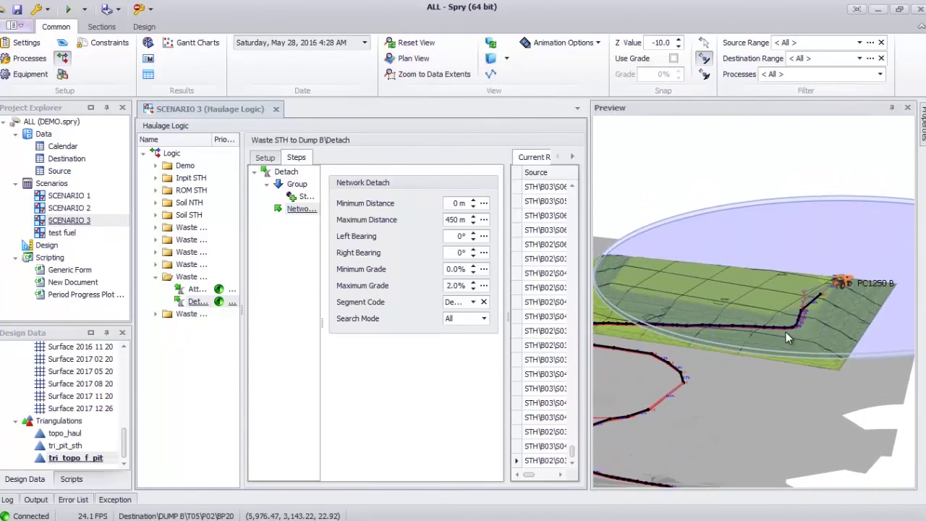